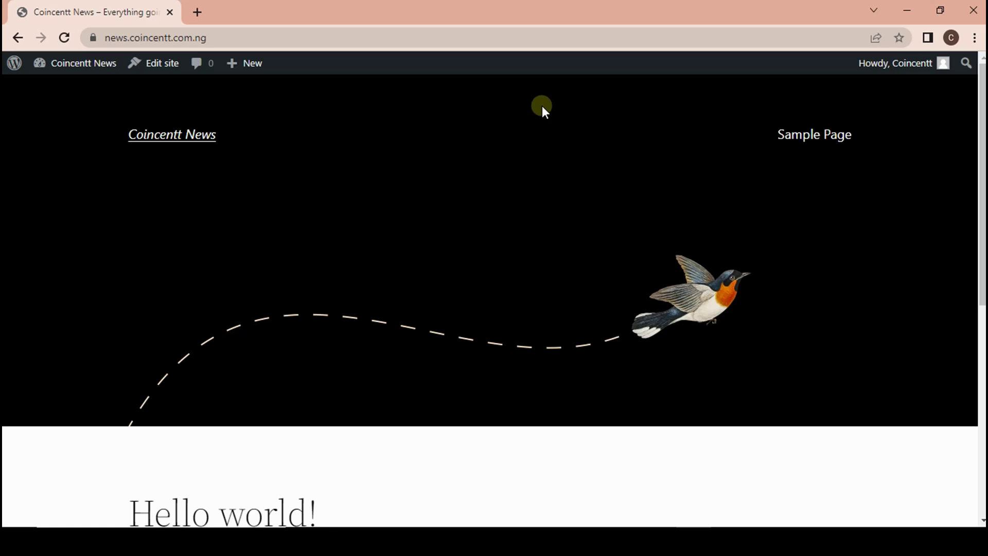
Step: Open the site's admin dashboard, go to the page for adding plugins and search for "updraft"
mouse_move(88, 65)
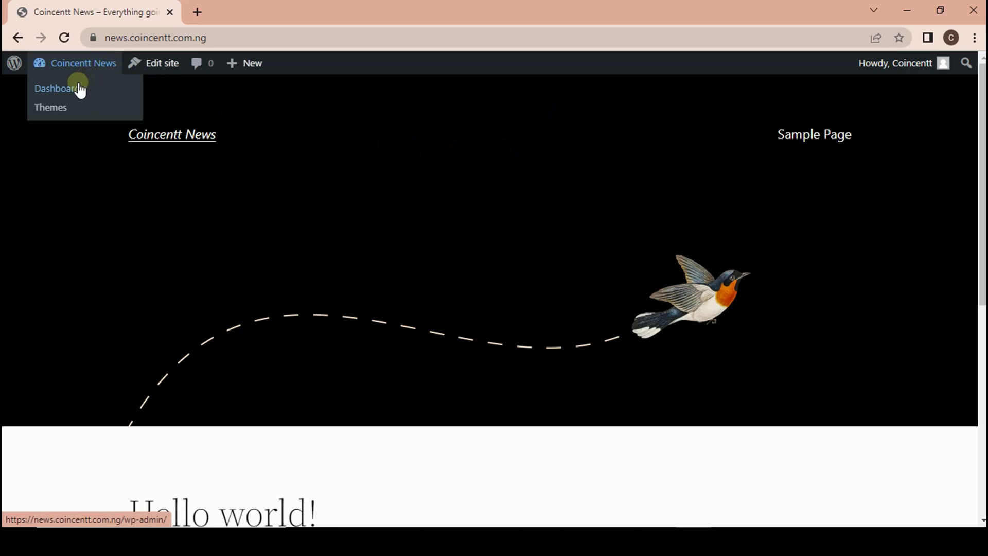
left_click(78, 89)
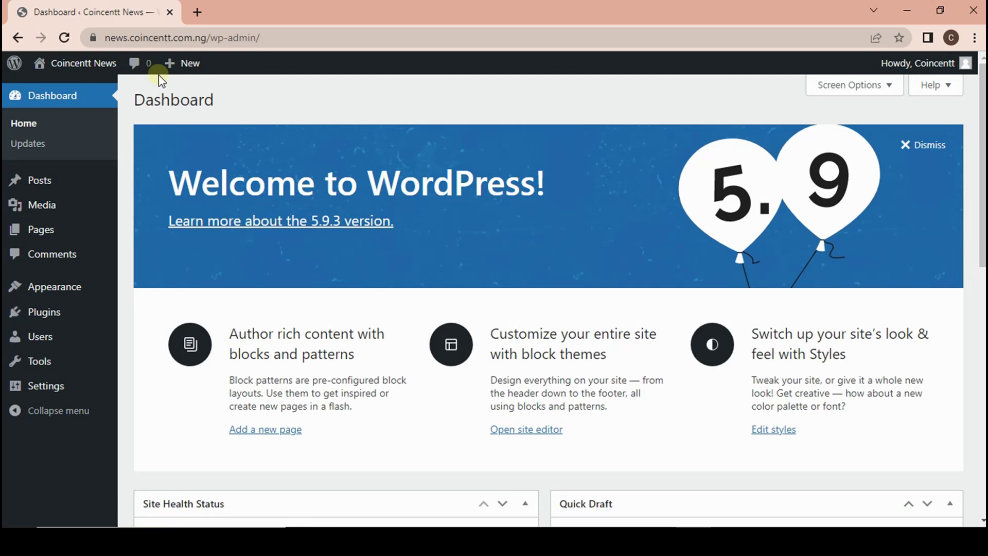
mouse_move(57, 311)
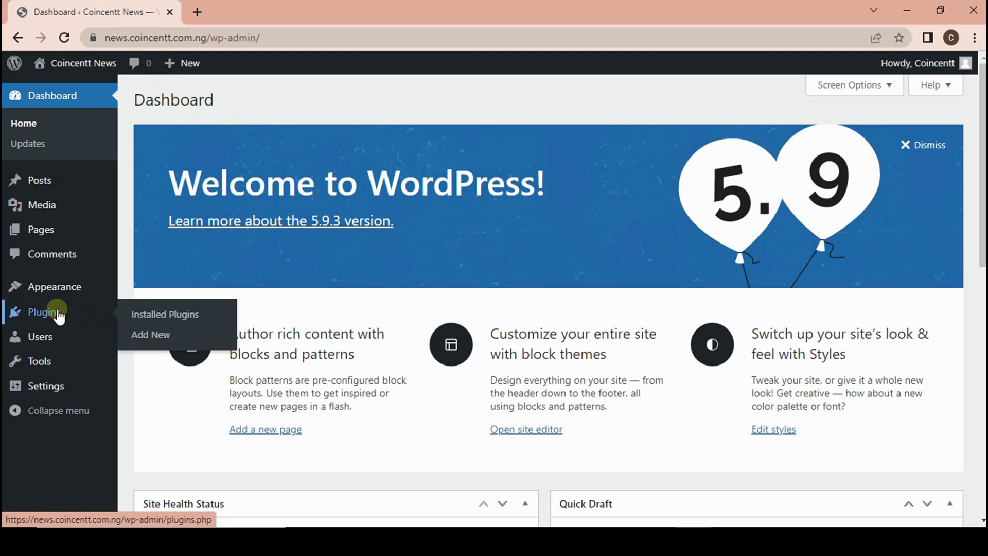
left_click(178, 332)
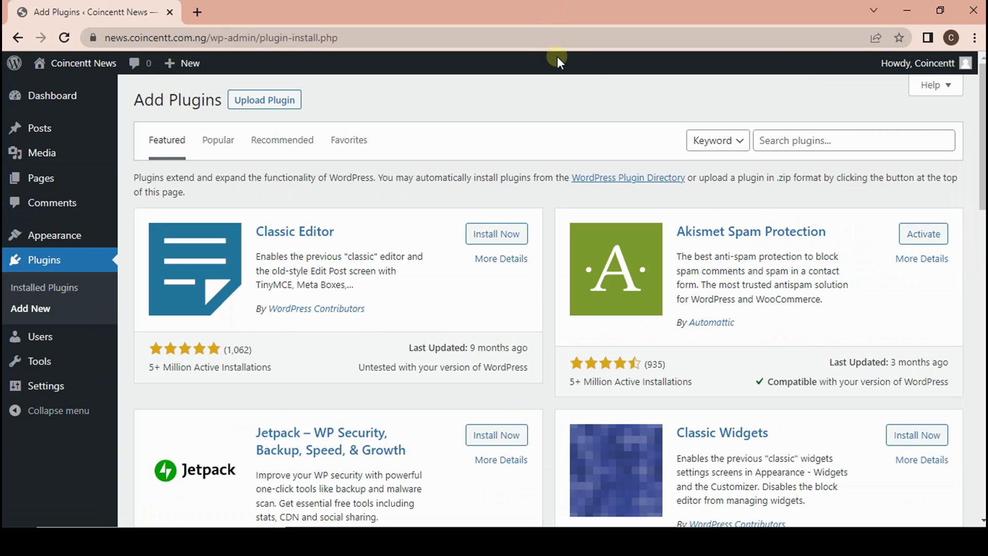
left_click(763, 146)
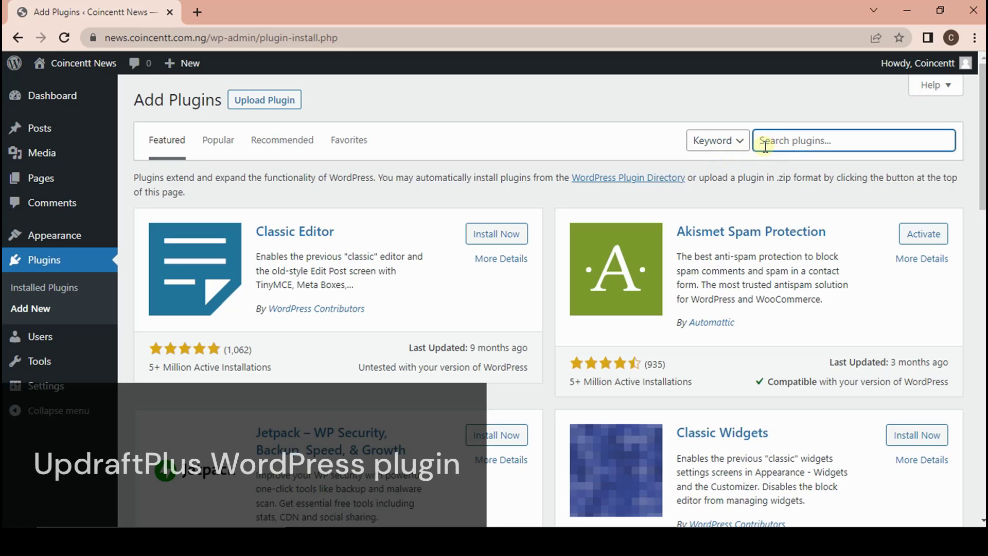
type("updraft")
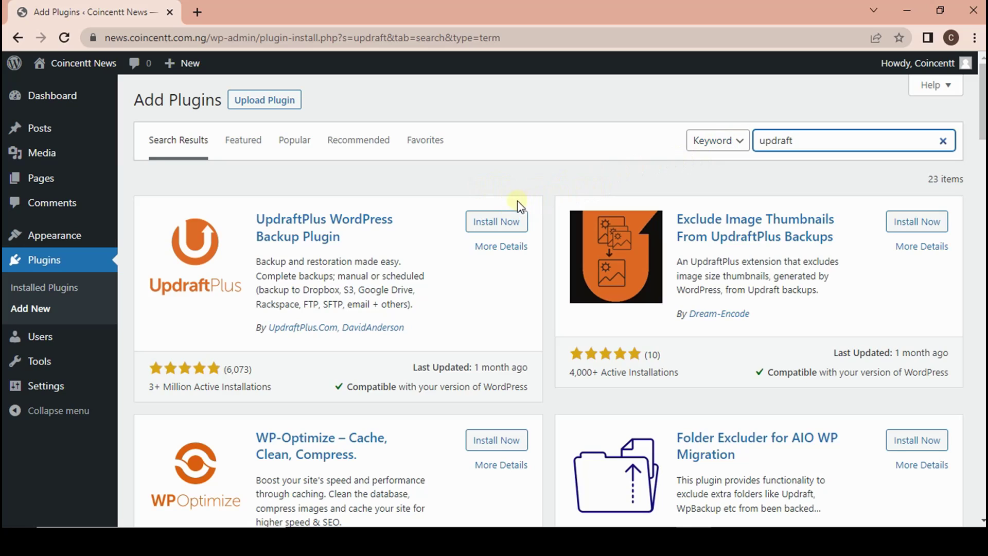
Step: Install and activate the UpdraftPlus WordPress Backup Plugin, and dismiss its welcome pop-up
left_click(492, 225)
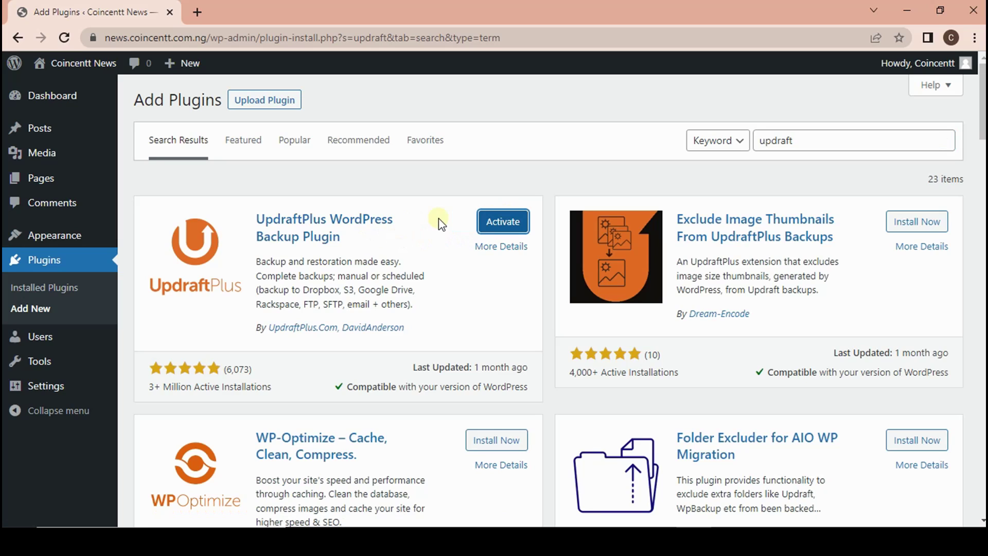
left_click(500, 224)
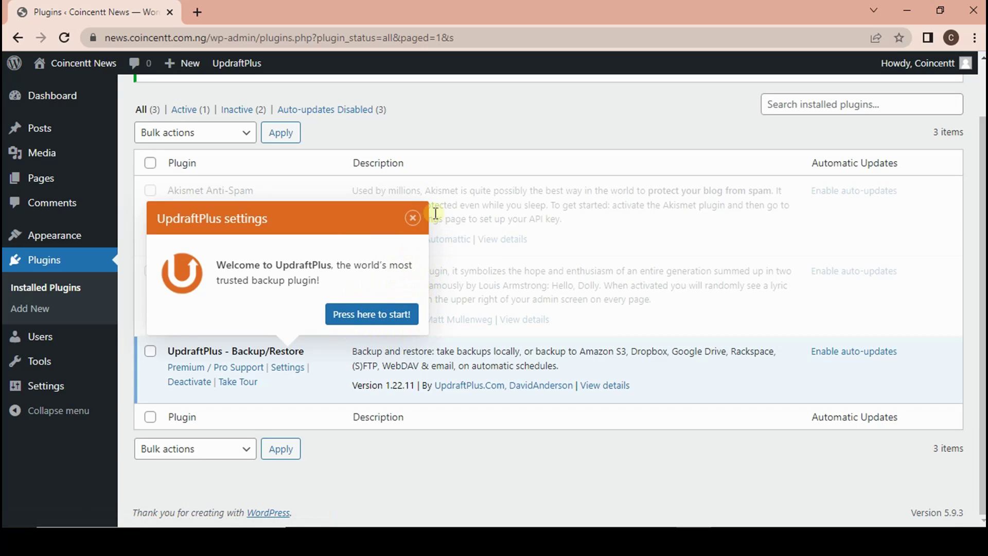
left_click(418, 222)
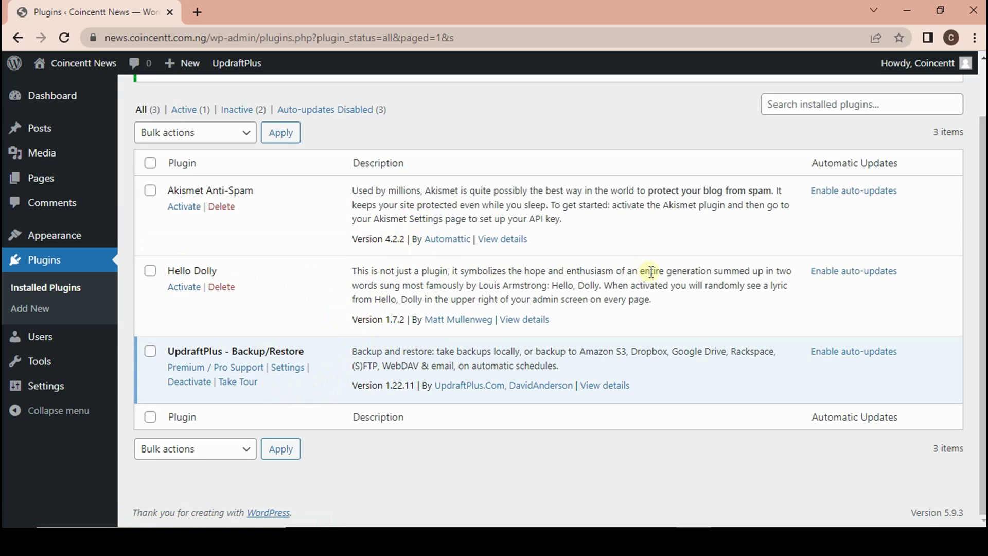
scroll(603, 321, "up", 1)
scroll(603, 322, "up", 1)
scroll(562, 341, "down", 2)
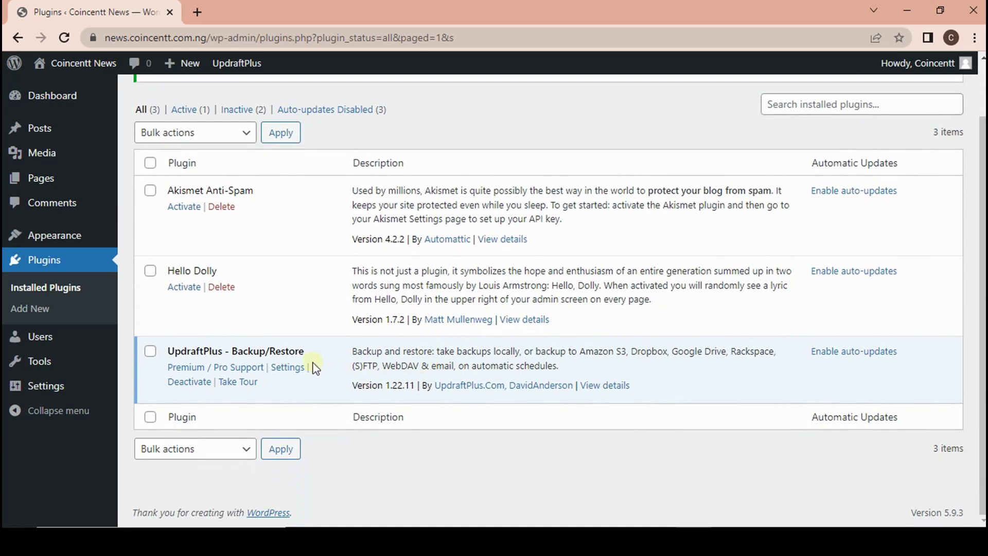
Step: Open the UpdraftPlus backup settings and set the files backup schedule to Daily
left_click(286, 368)
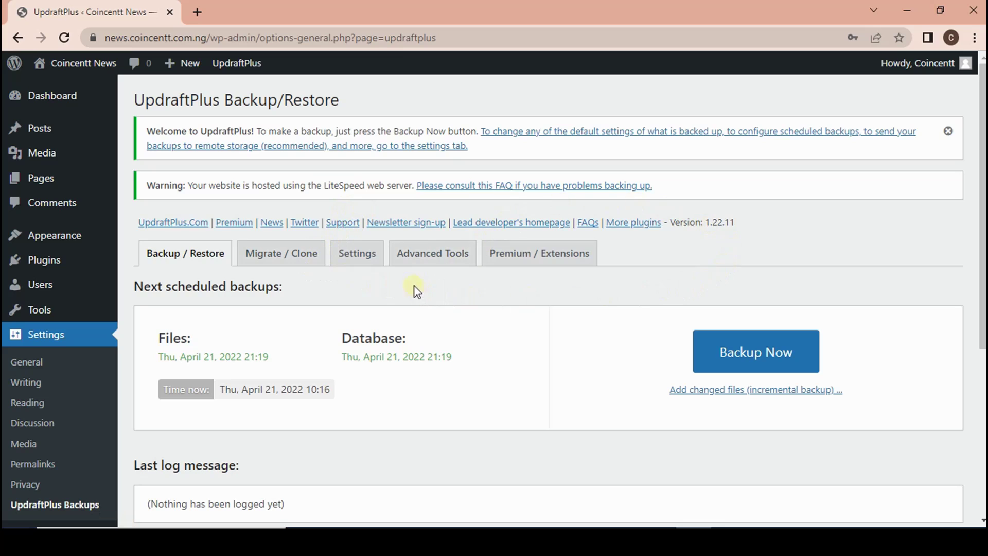
left_click(360, 254)
scroll(309, 282, "down", 3)
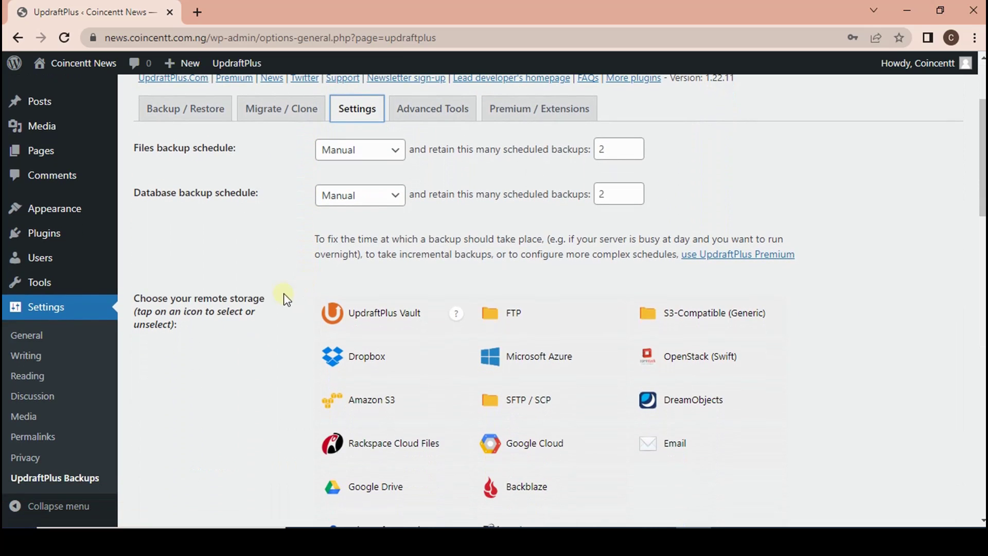
left_click(335, 150)
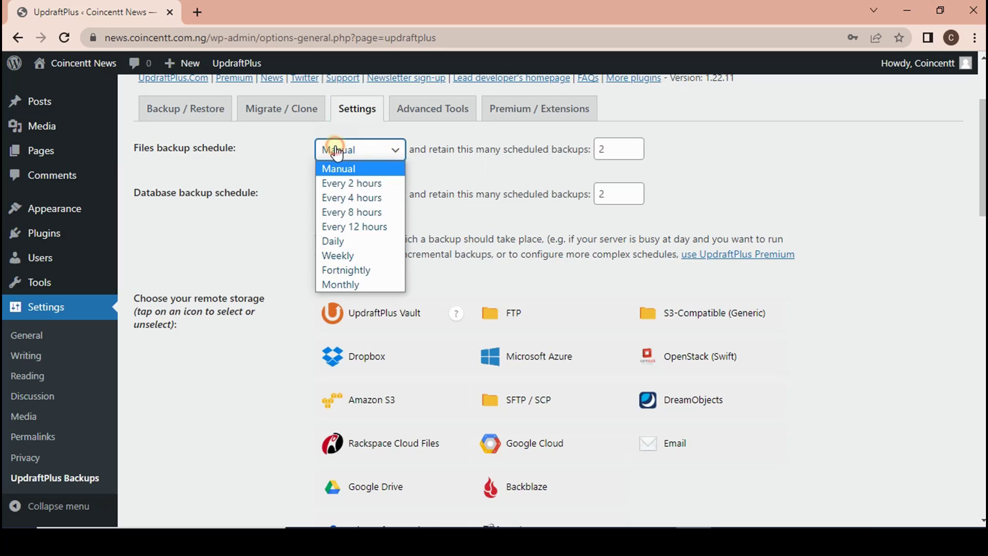
left_click(323, 240)
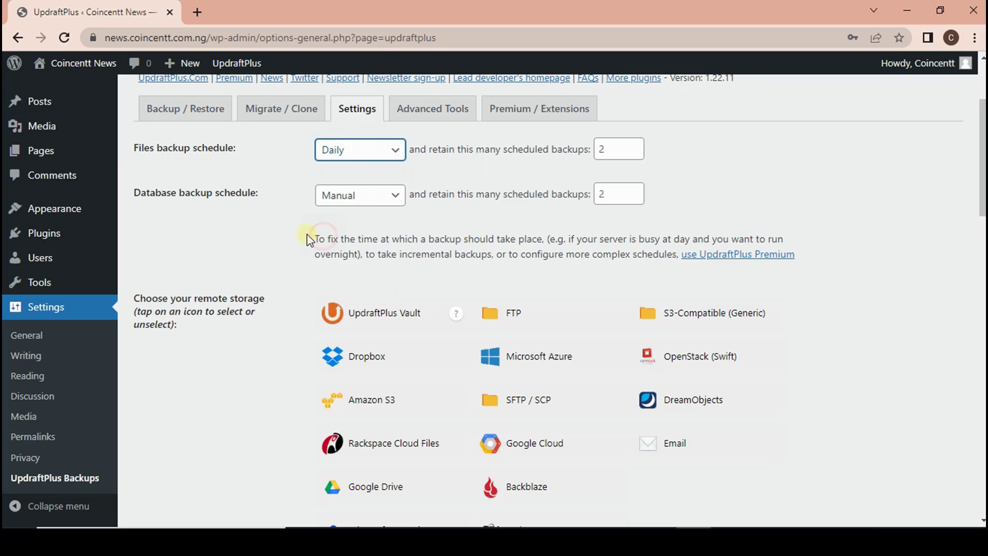
left_click(292, 204)
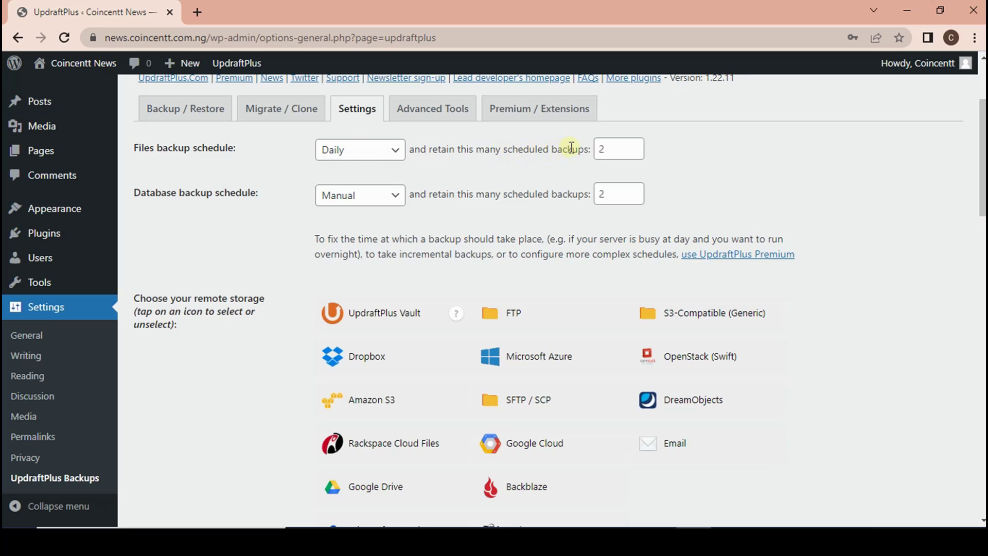
left_click(604, 149)
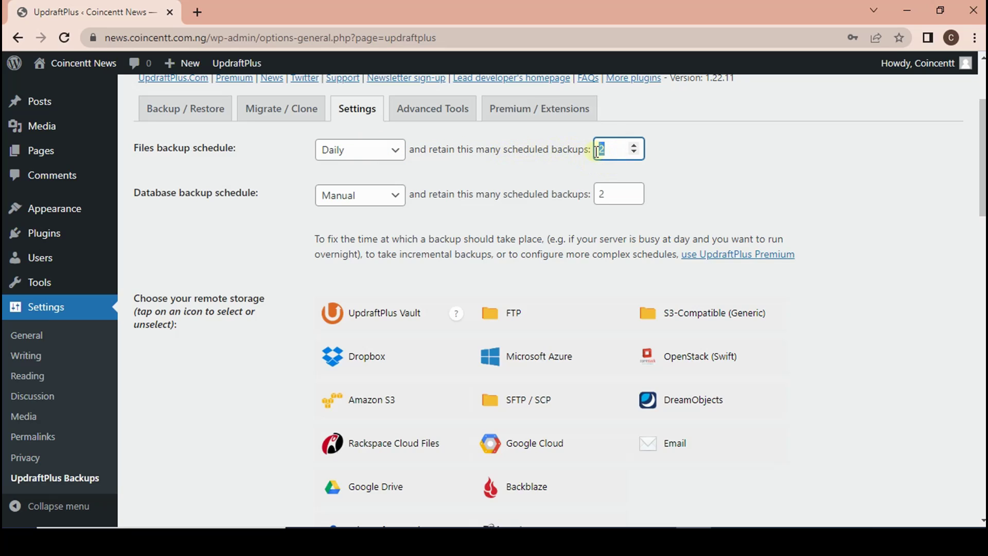
left_click(669, 171)
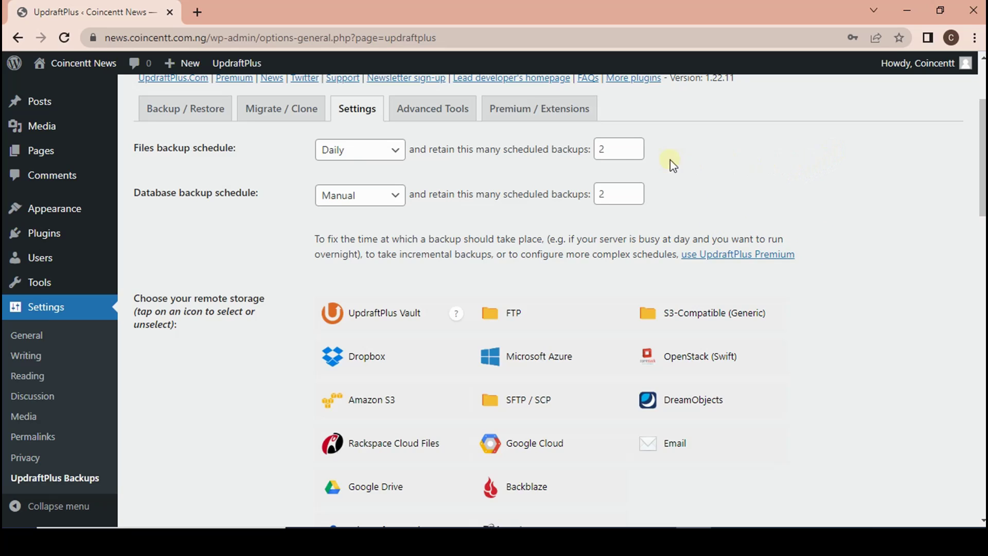
left_click(605, 148)
left_click(529, 170)
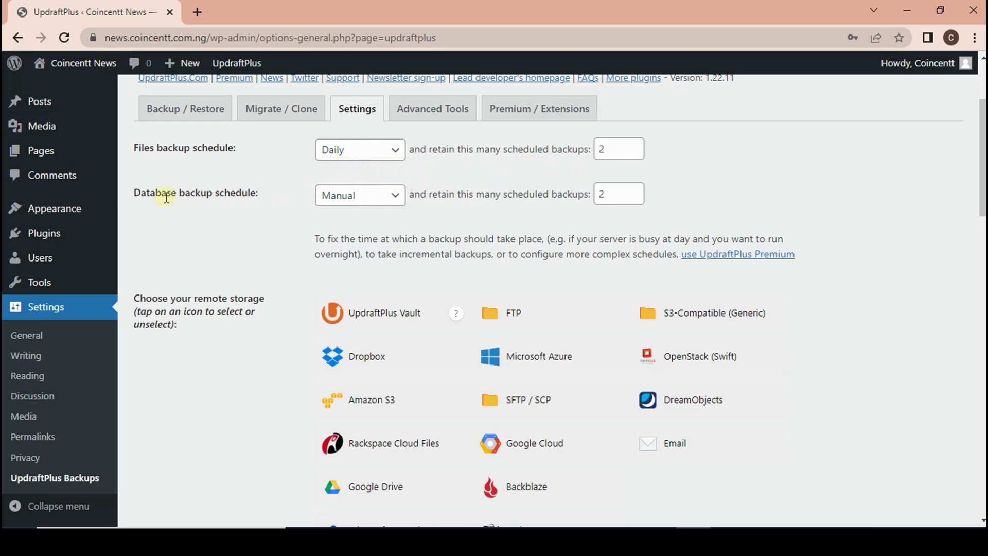
Step: Set the database backup schedule to Daily
left_click(325, 196)
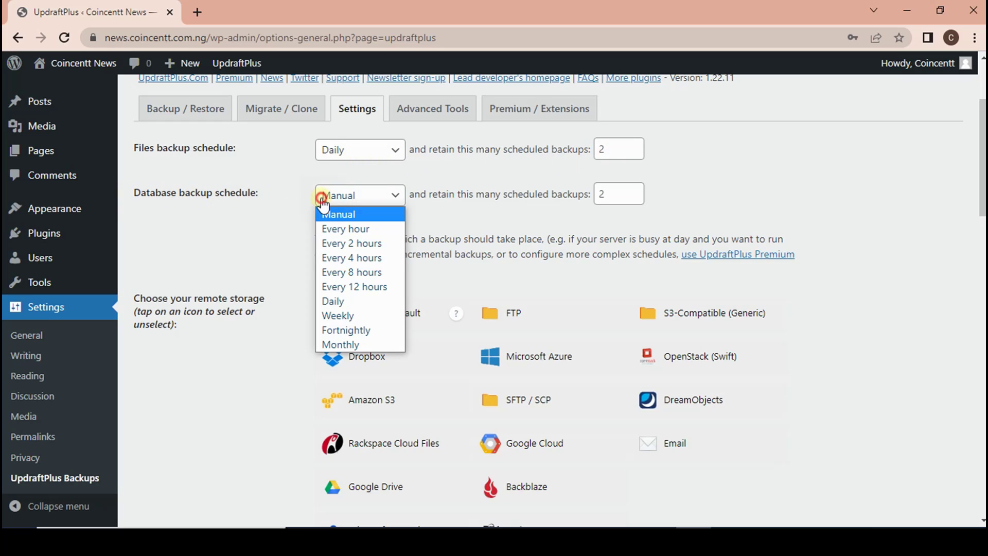
left_click(324, 298)
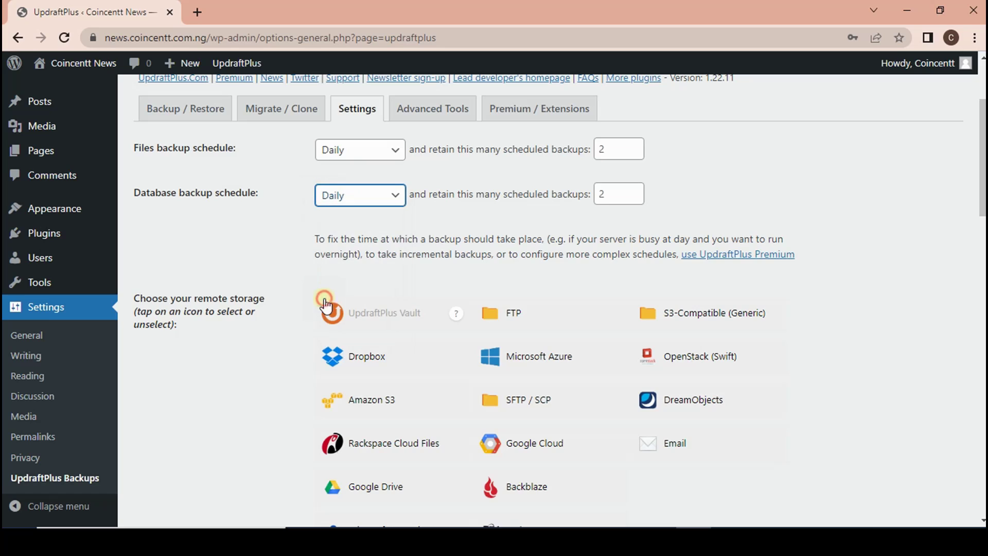
left_click(441, 221)
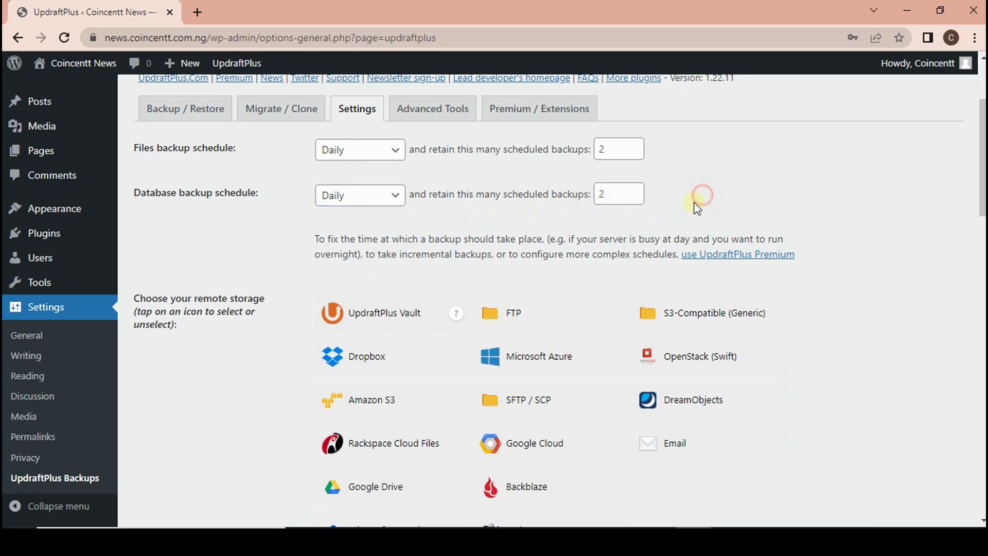
Step: Choose Google Drive as the remote storage for the backups
scroll(697, 200, "down", 3)
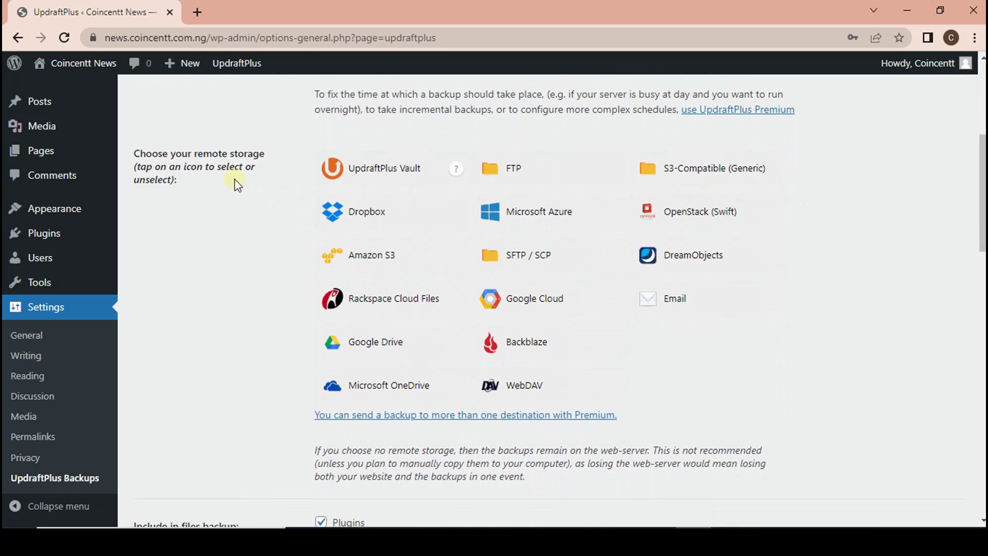
left_click_drag(238, 154, 249, 154)
left_click(248, 157)
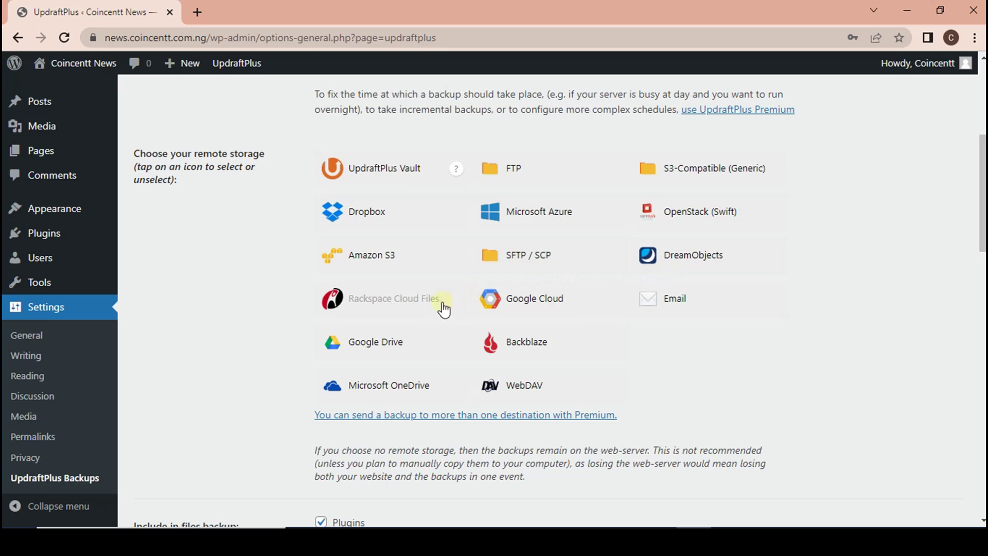
scroll(624, 242, "down", 3)
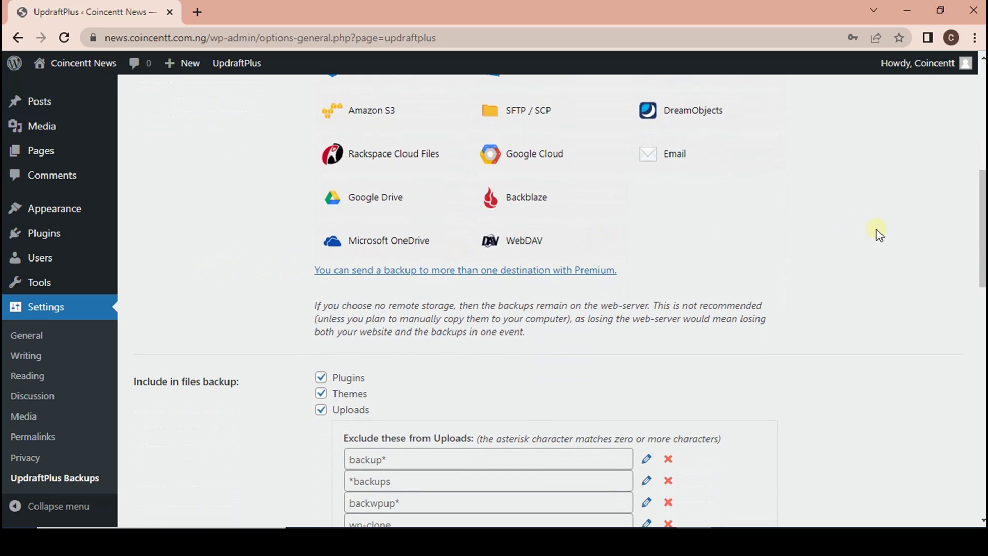
left_click(396, 207)
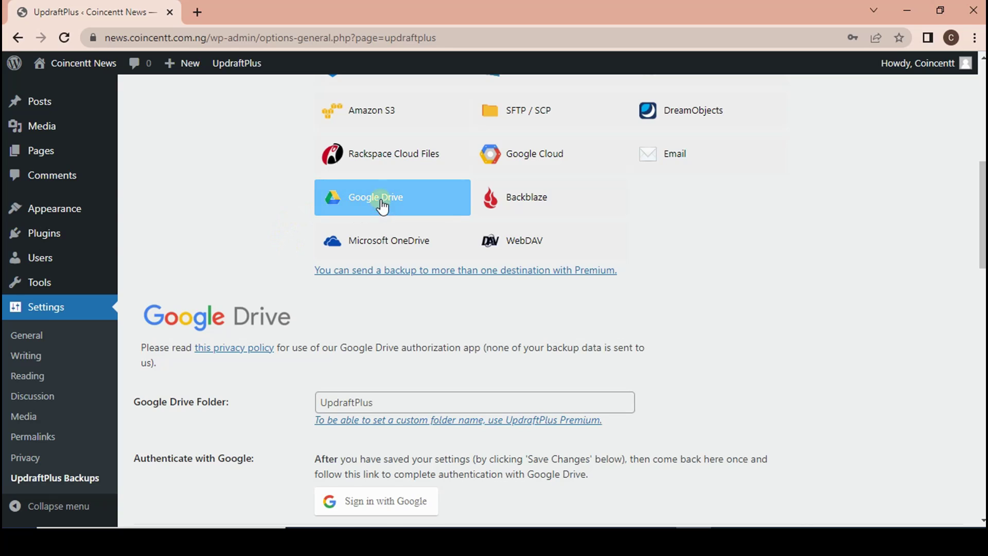
Step: Start authenticating Google Drive with the Google sign-in, leaving the settings page without saving
scroll(264, 299, "down", 3)
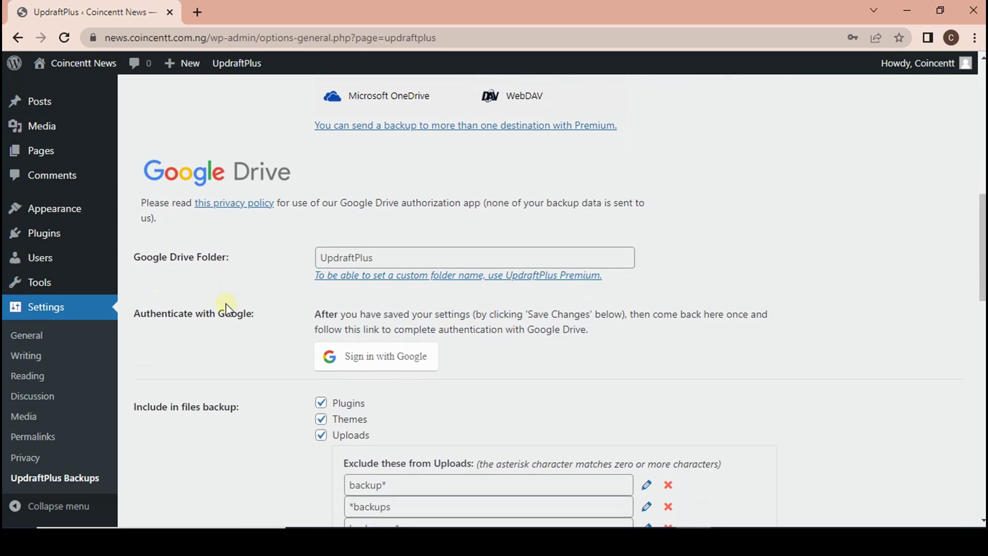
scroll(249, 283, "down", 3)
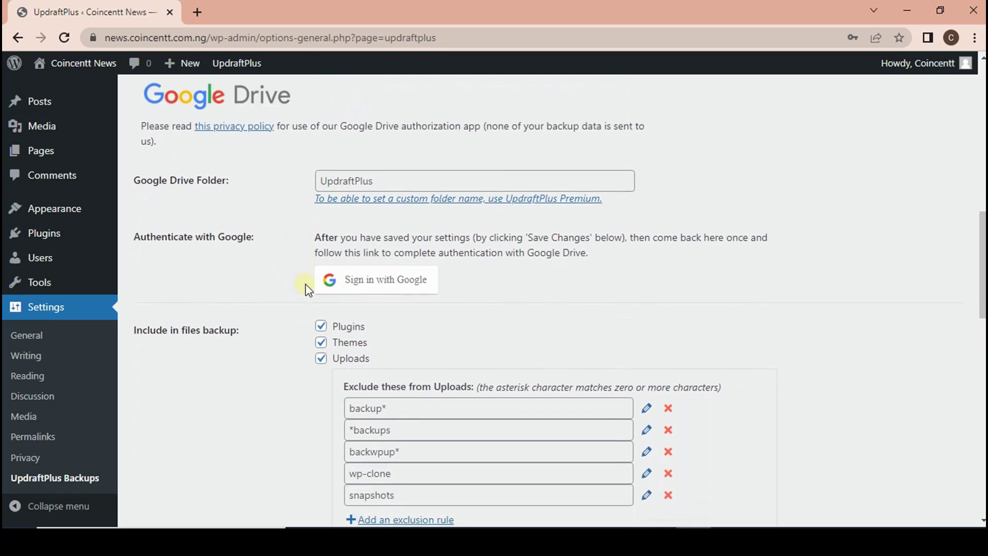
left_click(353, 215)
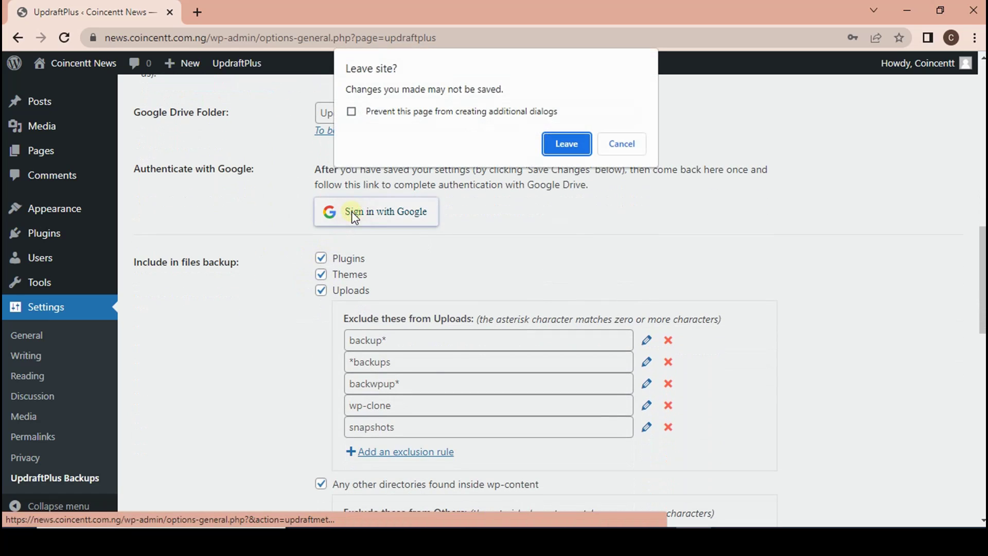
left_click(567, 144)
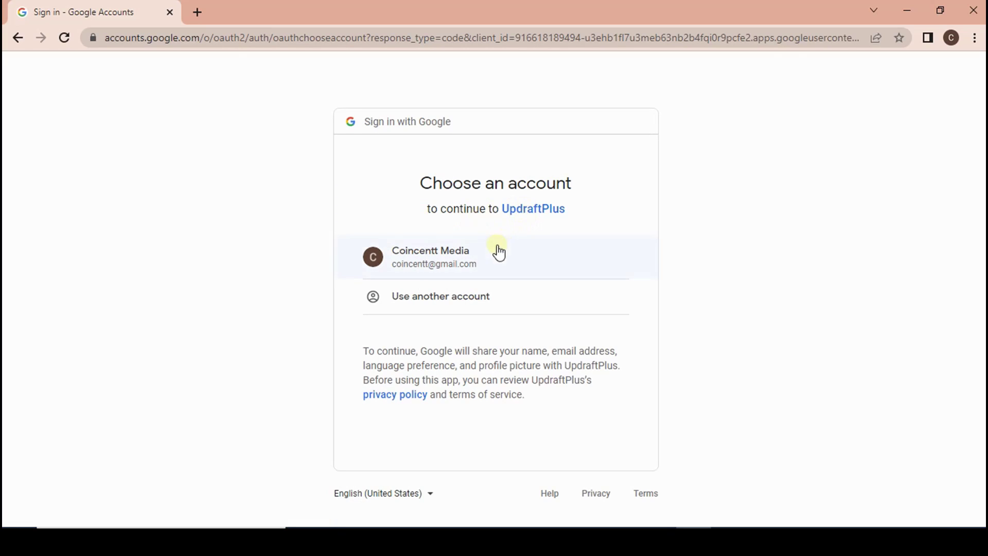
Step: Choose the existing Google account, allow UpdraftPlus access to its Drive files and complete the Google Drive setup
left_click(457, 265)
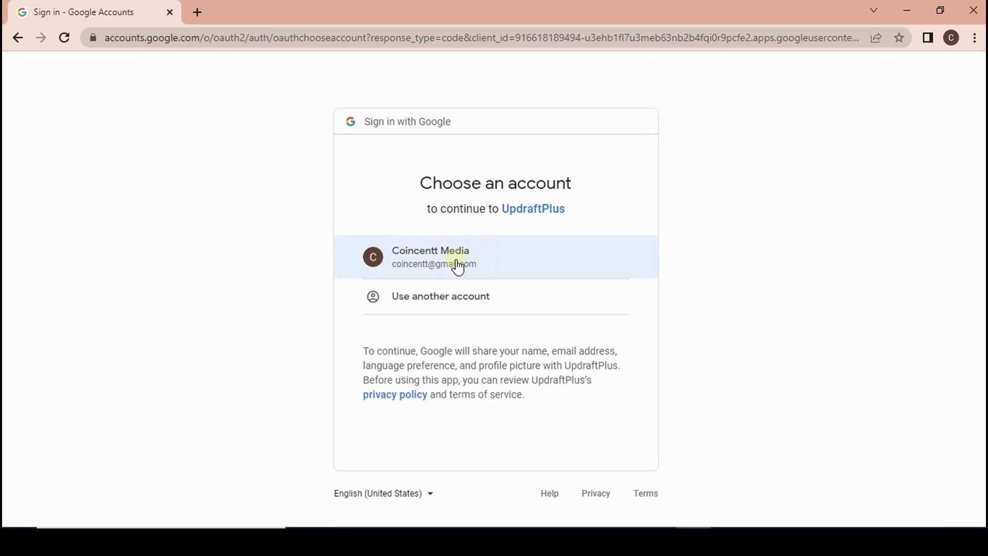
scroll(524, 330, "down", 1)
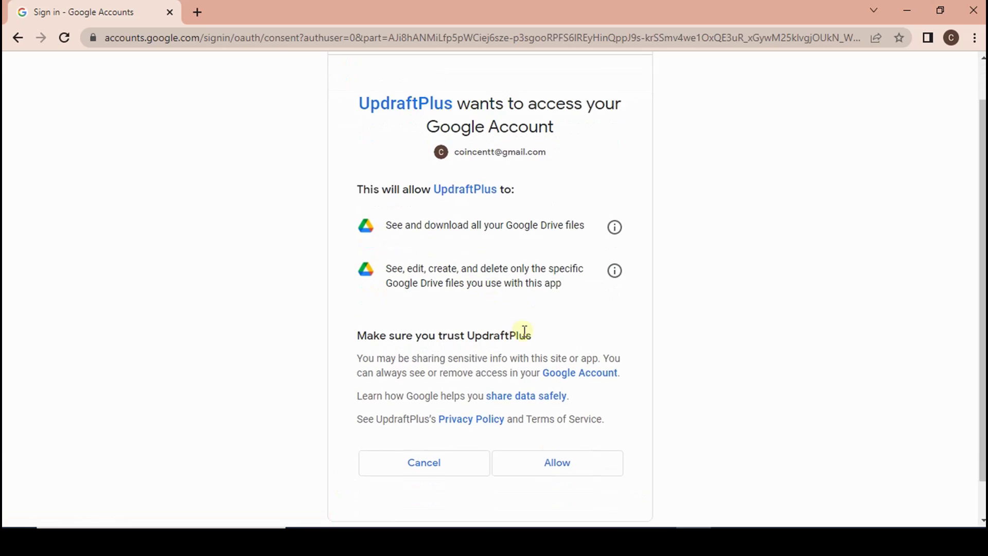
scroll(555, 324, "down", 1)
left_click(565, 420)
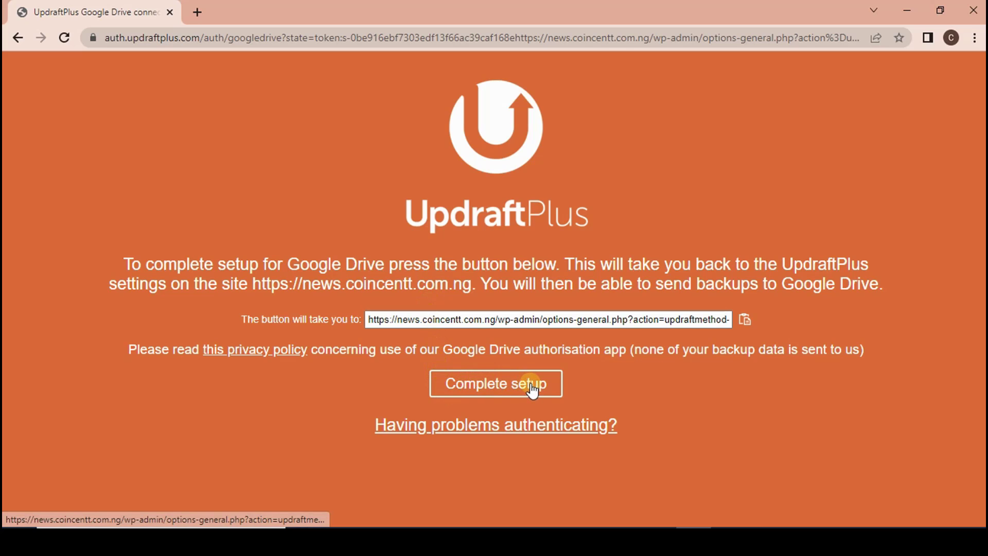
left_click(531, 385)
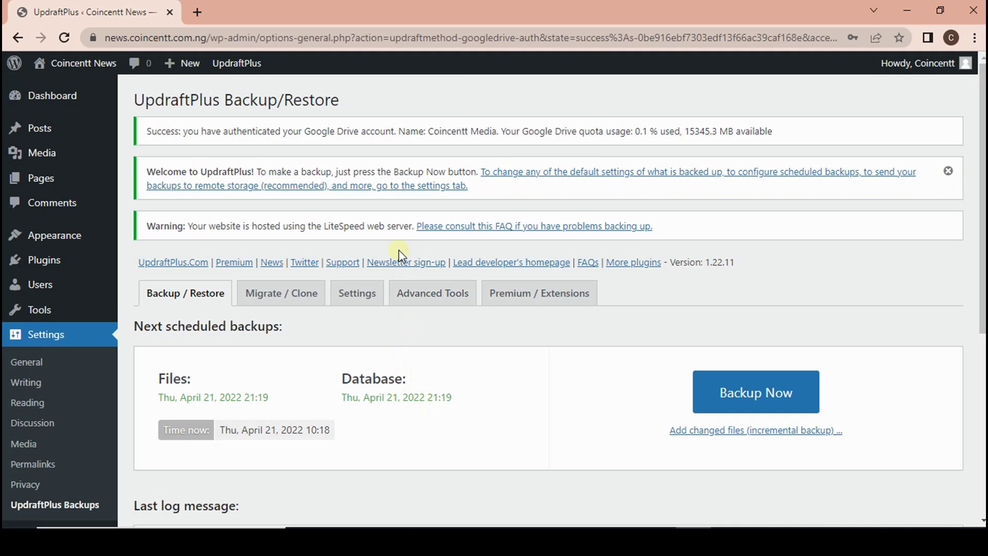
Step: Open the UpdraftPlus settings and review the options for file backup contents, database encryption and email reports
scroll(402, 256, "down", 6)
scroll(399, 304, "up", 6)
scroll(511, 392, "down", 6)
scroll(518, 264, "up", 4)
left_click(356, 206)
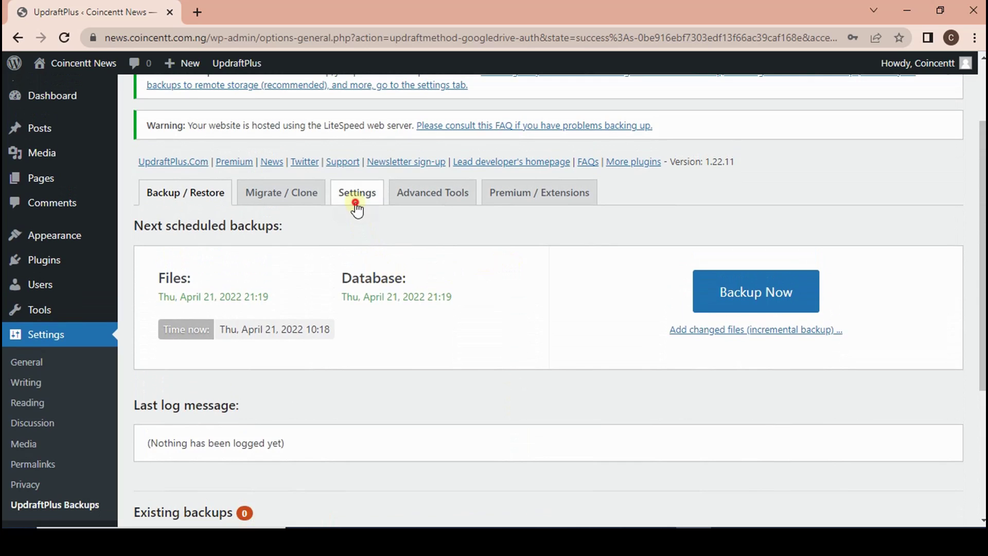
scroll(403, 248, "down", 15)
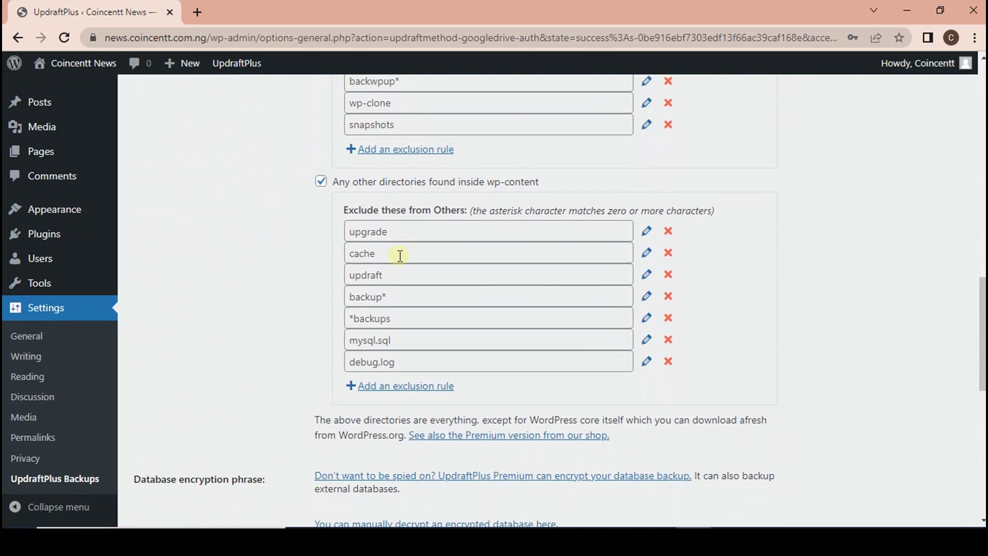
scroll(399, 256, "up", 4)
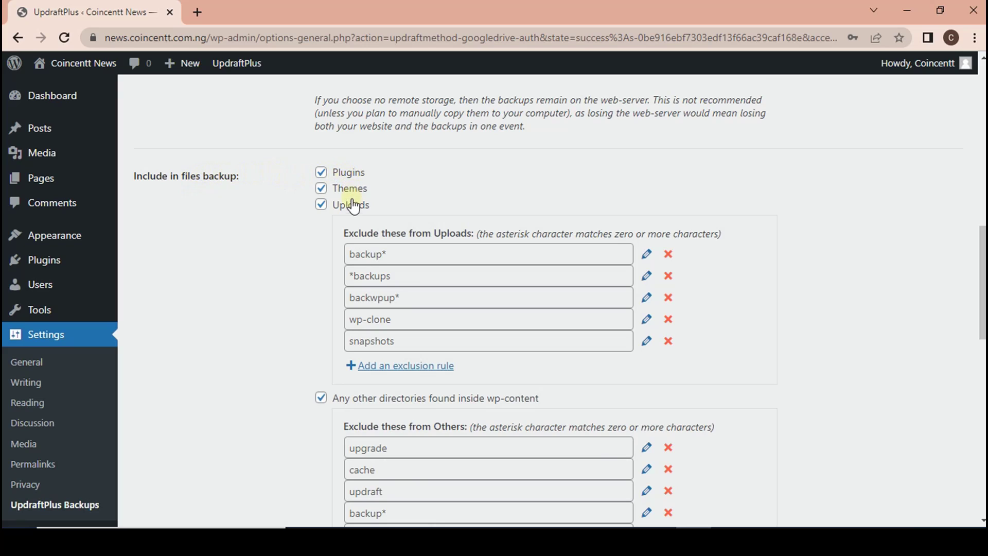
double_click(235, 178)
left_click(286, 246)
scroll(314, 298, "down", 10)
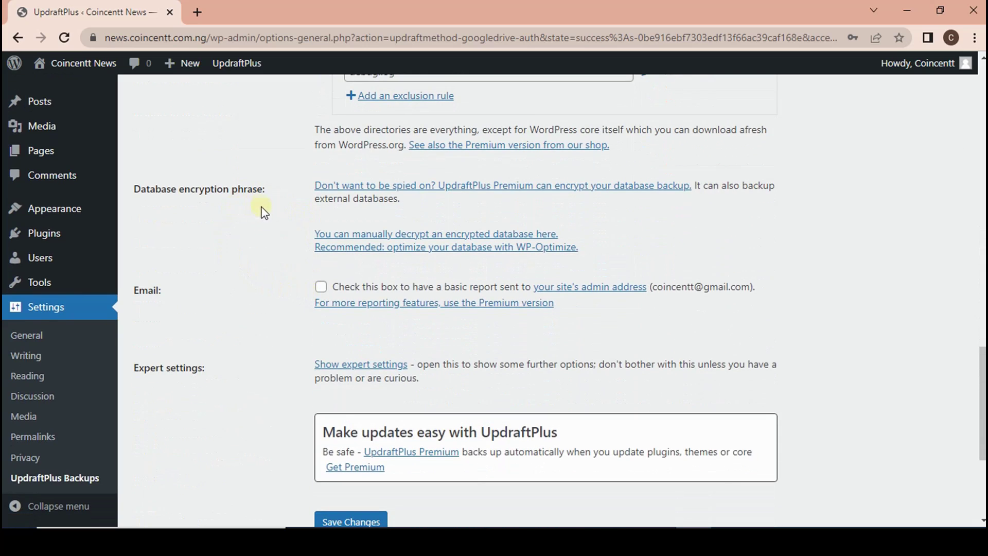
scroll(338, 282, "down", 4)
scroll(338, 281, "up", 12)
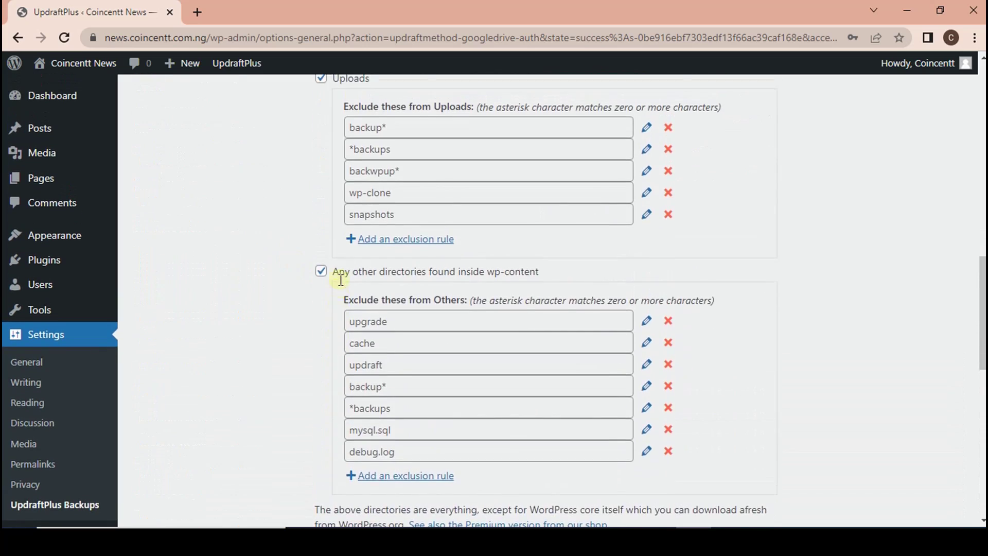
Step: Select Google Drive as the remote storage again and check its Google authentication status
scroll(340, 281, "up", 6)
scroll(336, 298, "up", 8)
scroll(329, 309, "down", 2)
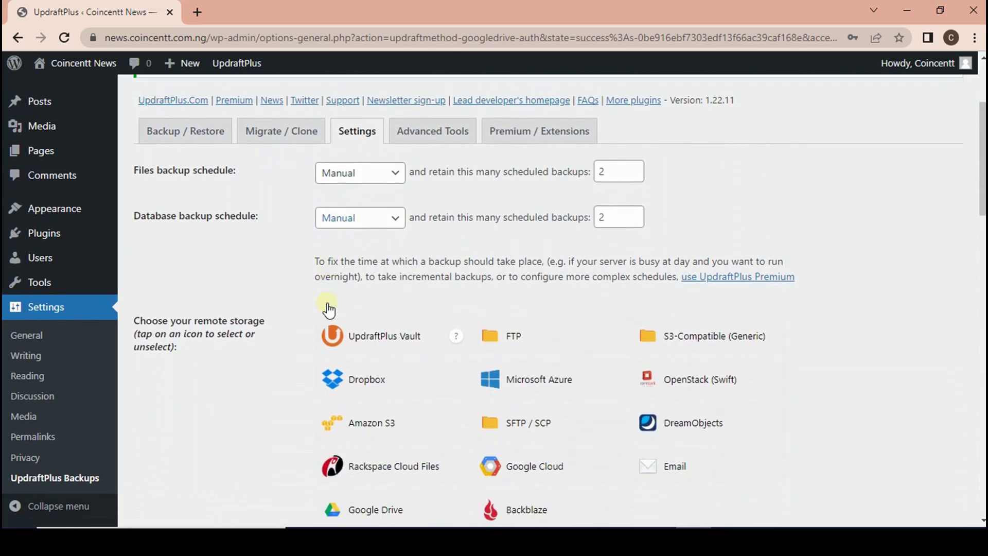
scroll(329, 309, "down", 4)
left_click(391, 281)
scroll(314, 320, "down", 7)
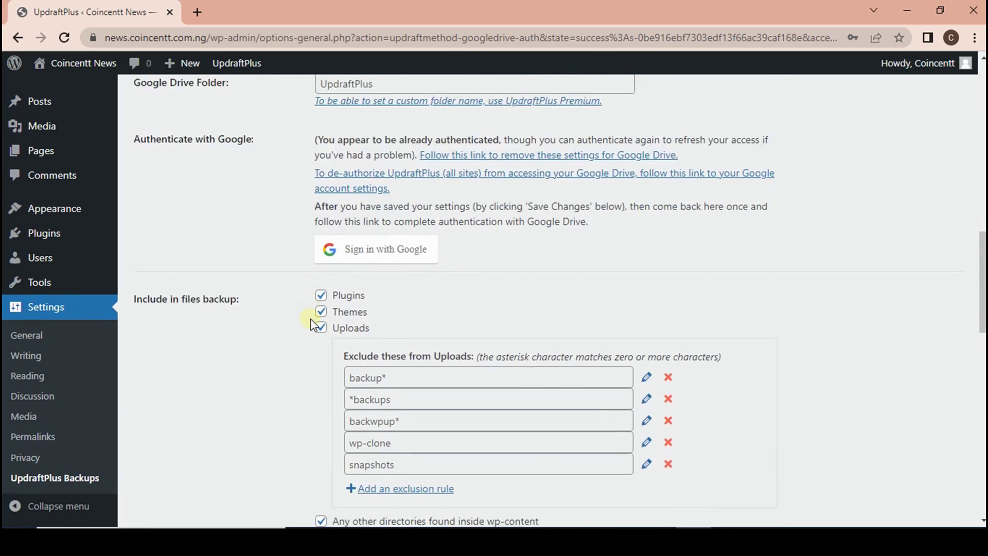
scroll(310, 319, "up", 2)
left_click_drag(317, 253, 486, 254)
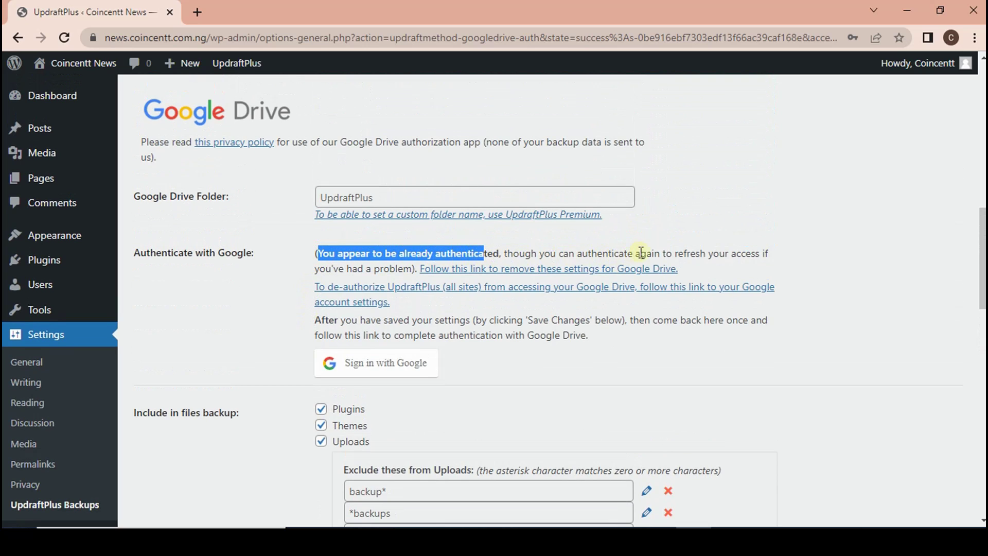
left_click(849, 246)
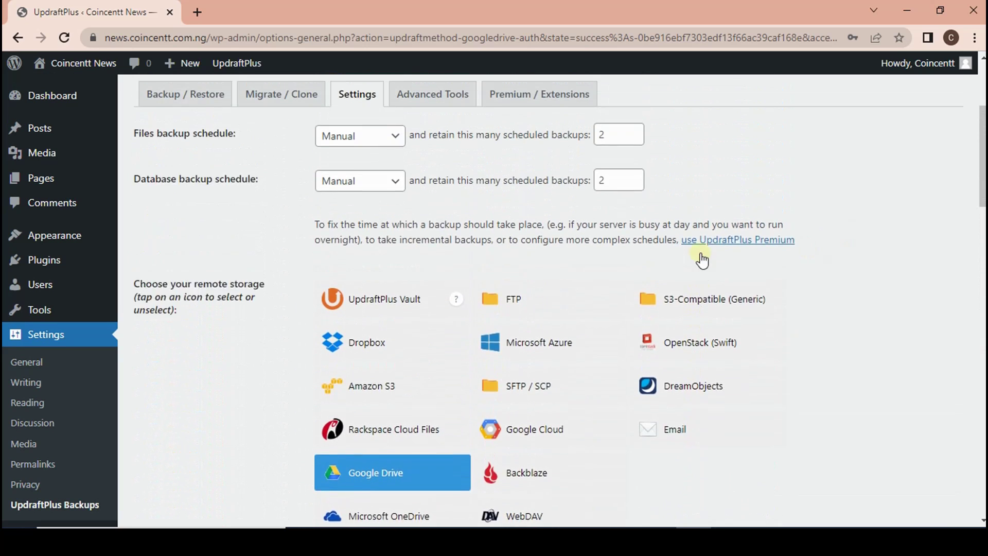
Step: Enable the basic report email to the site's admin address and save the backup settings
scroll(474, 295, "down", 7)
scroll(475, 294, "down", 10)
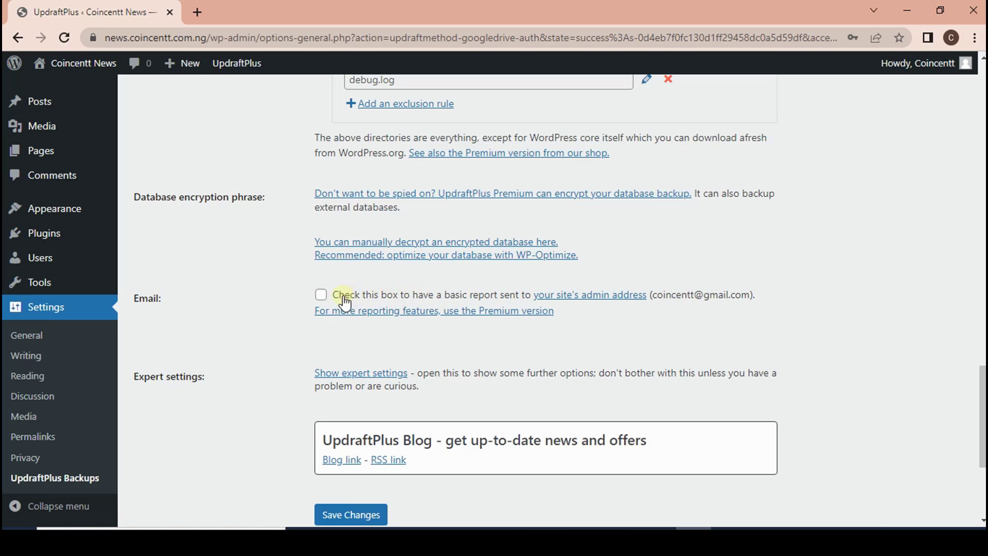
left_click(321, 294)
scroll(253, 315, "down", 4)
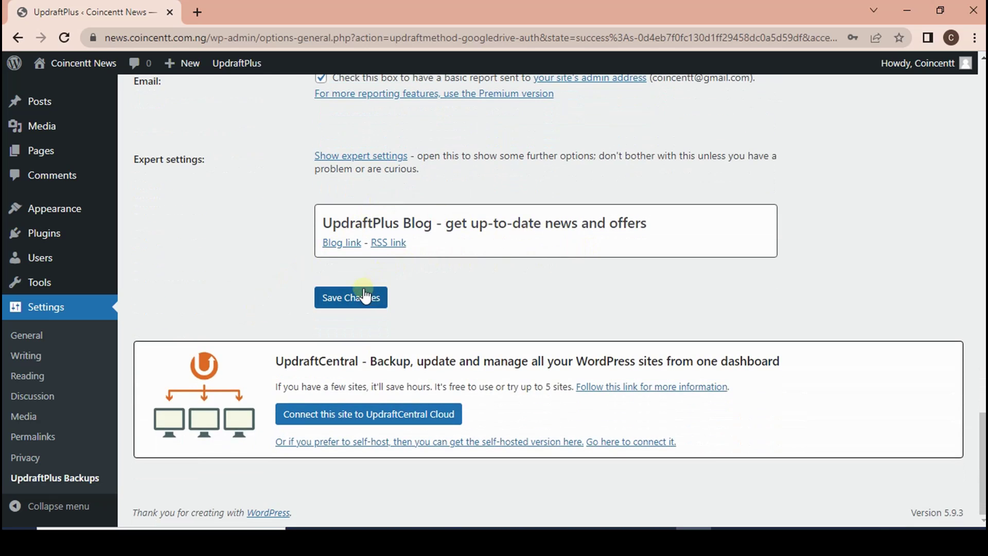
left_click(351, 296)
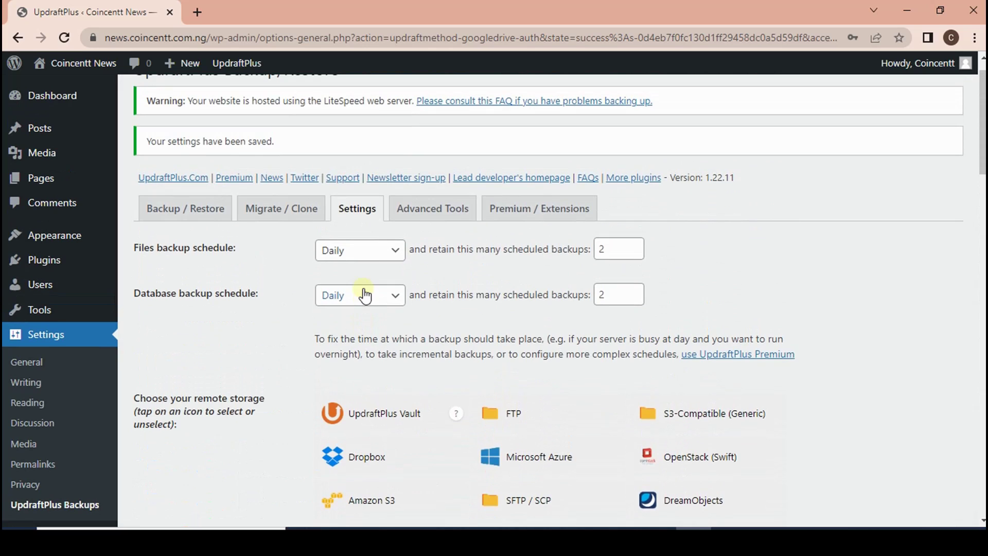
left_click_drag(171, 141, 267, 142)
left_click(370, 142)
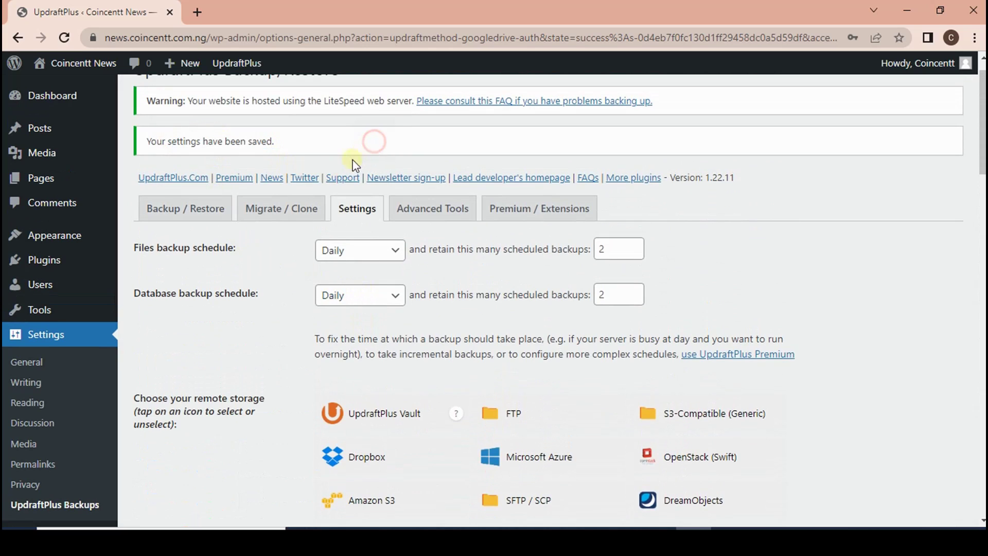
Step: Run a manual backup that includes the database and files and is sent to remote storage
left_click(194, 207)
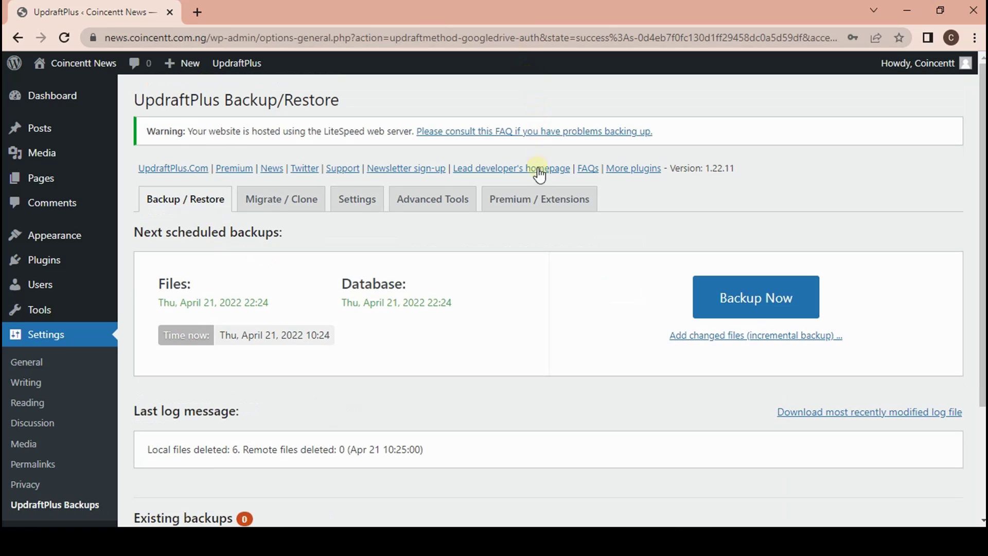
scroll(536, 181, "down", 3)
scroll(562, 187, "up", 3)
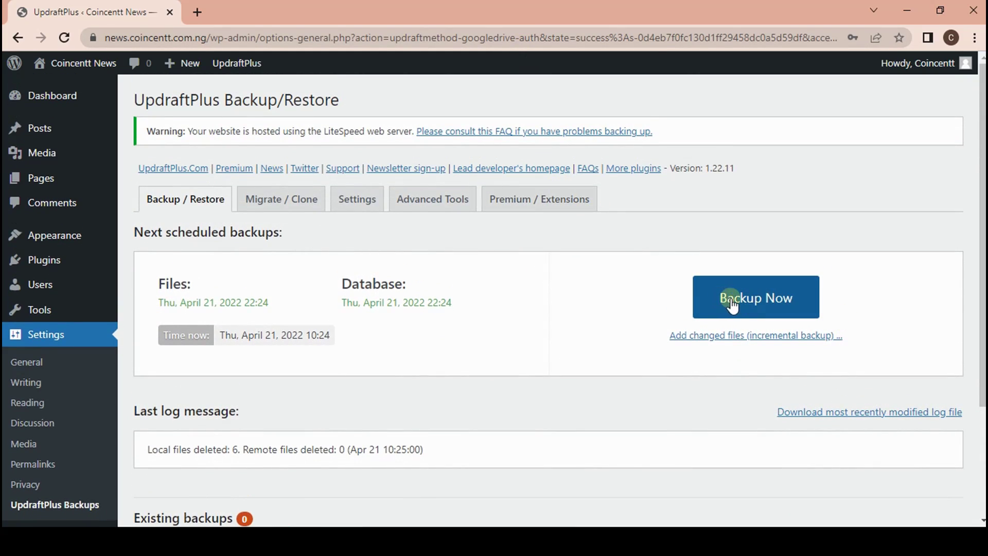
left_click(792, 301)
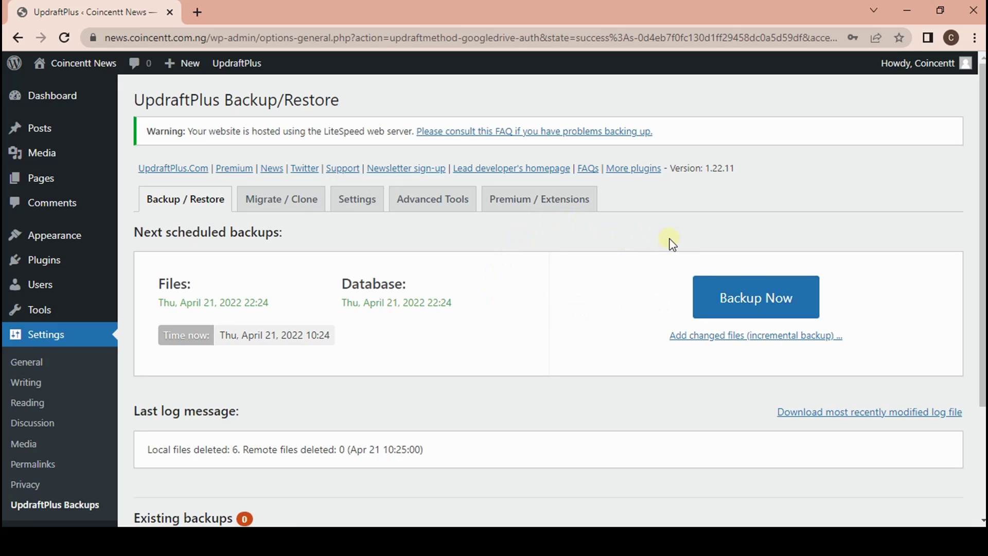
left_click(739, 301)
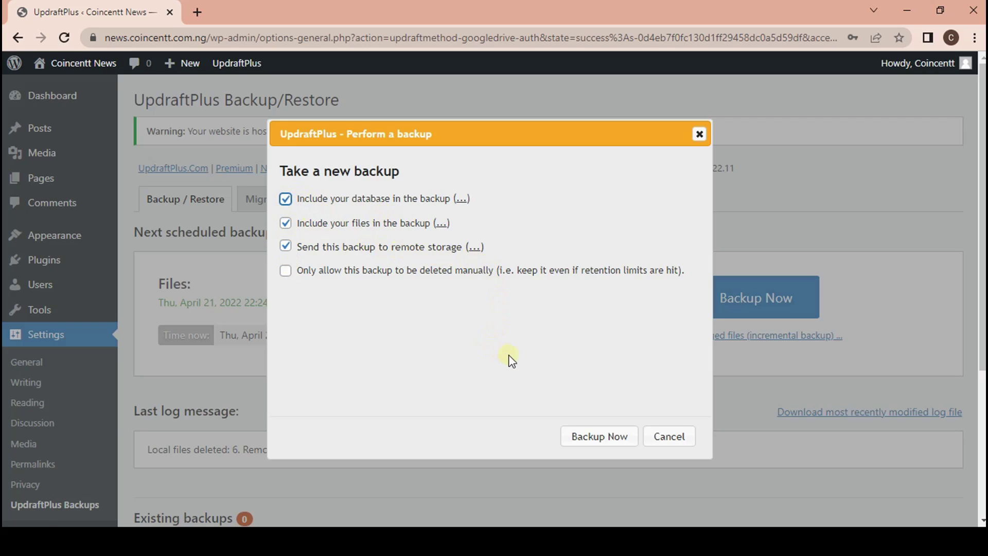
left_click(585, 436)
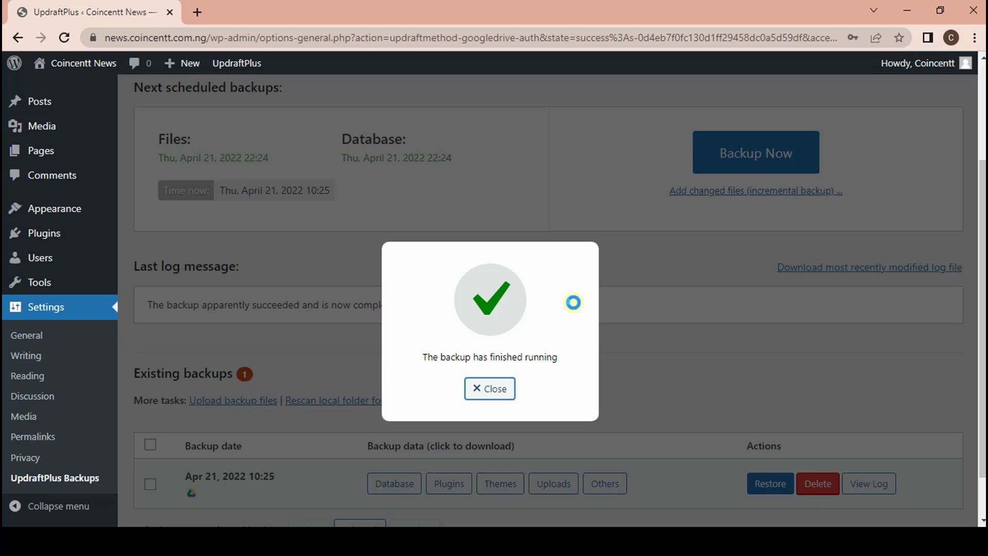
left_click(572, 303)
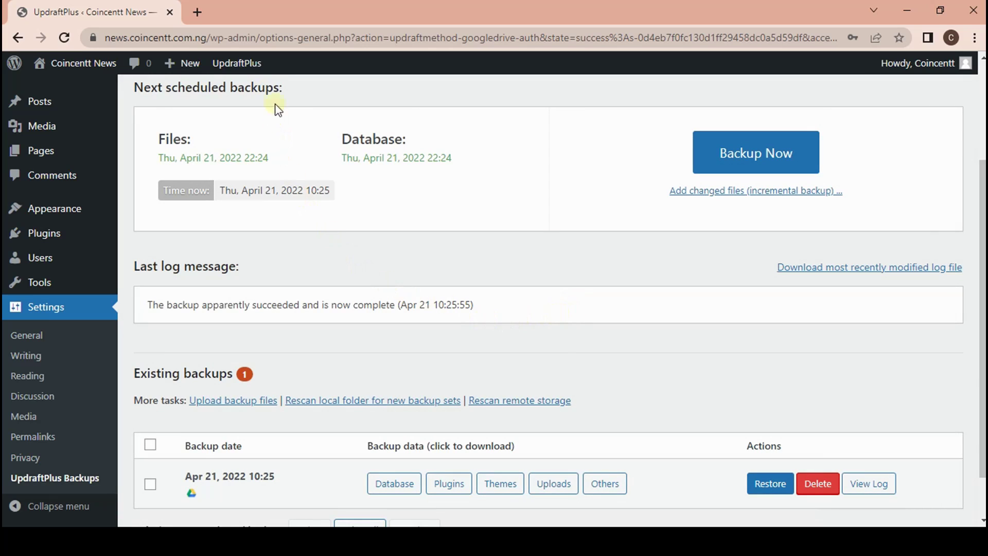
Step: Go to Google Drive in a new browser tab and open the UpdraftPlus folder to check the backup files
left_click(196, 12)
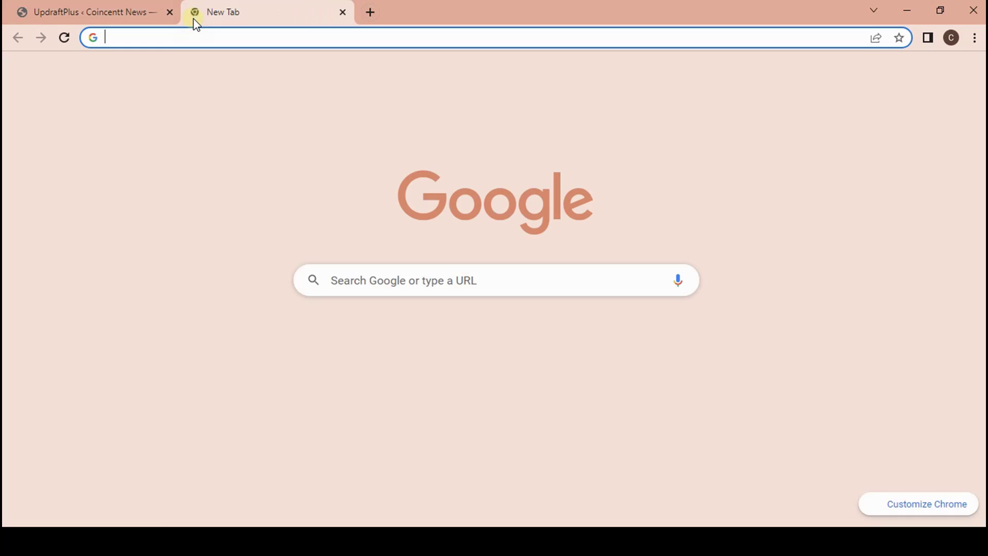
type("dr")
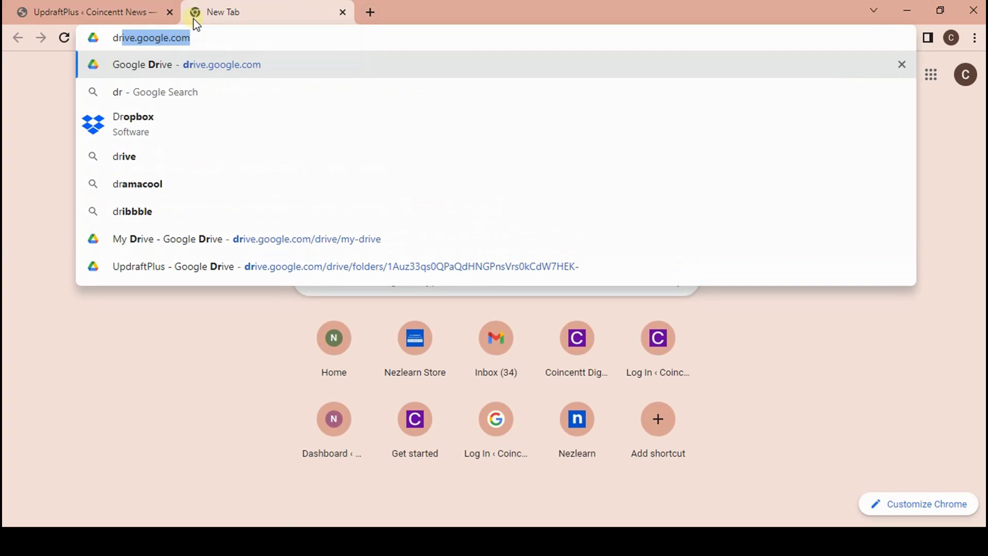
key("Return")
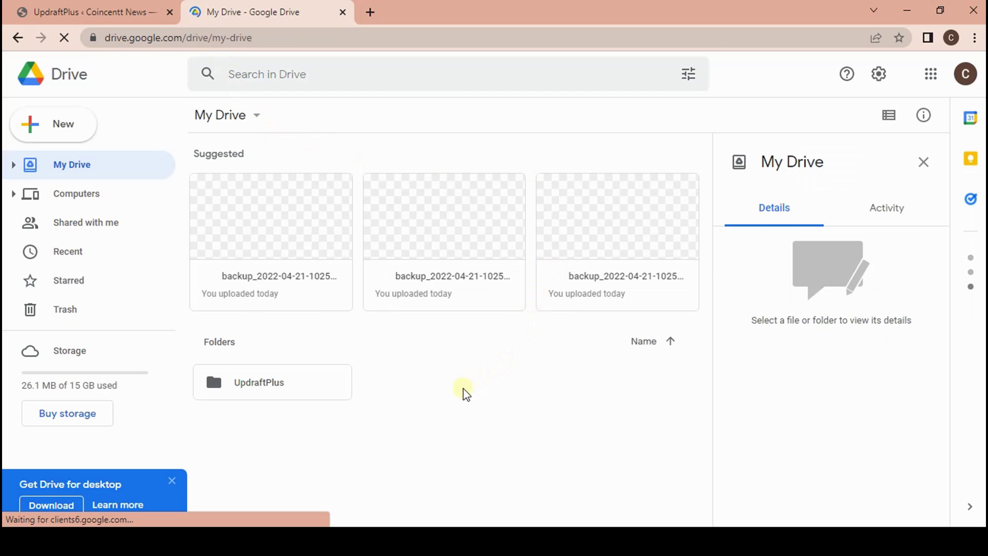
double_click(264, 385)
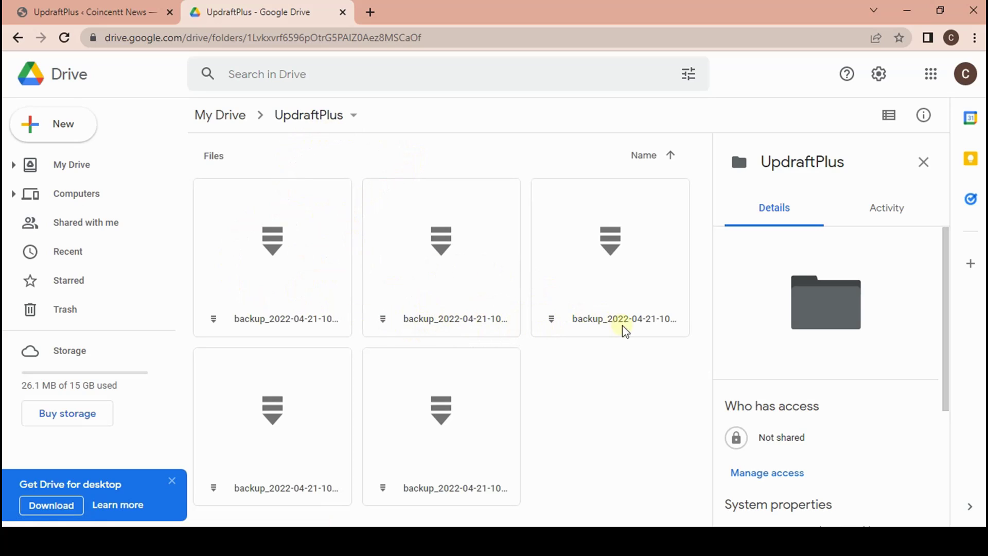
Step: Return to the UpdraftPlus page and look over the existing backups list
left_click(129, 9)
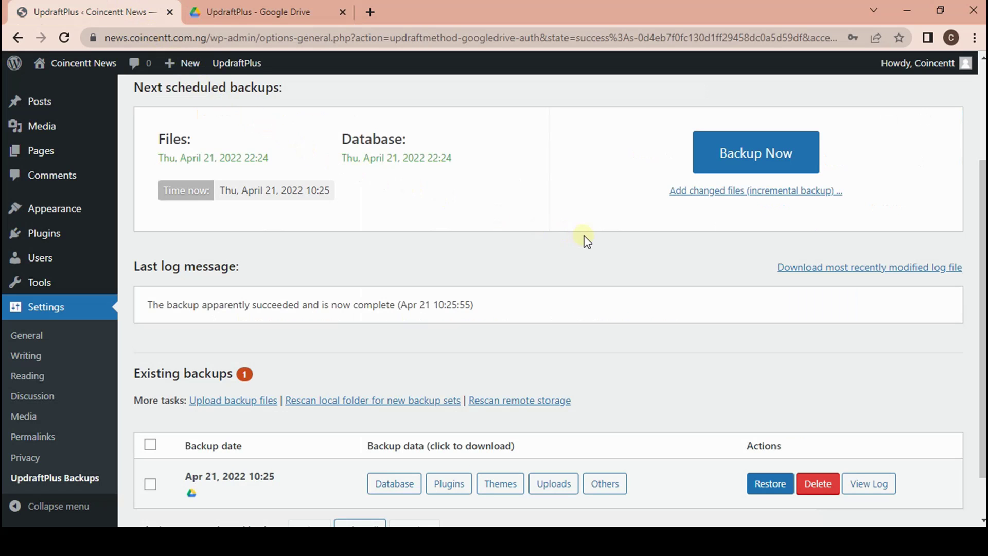
scroll(561, 284, "down", 2)
scroll(560, 284, "down", 1)
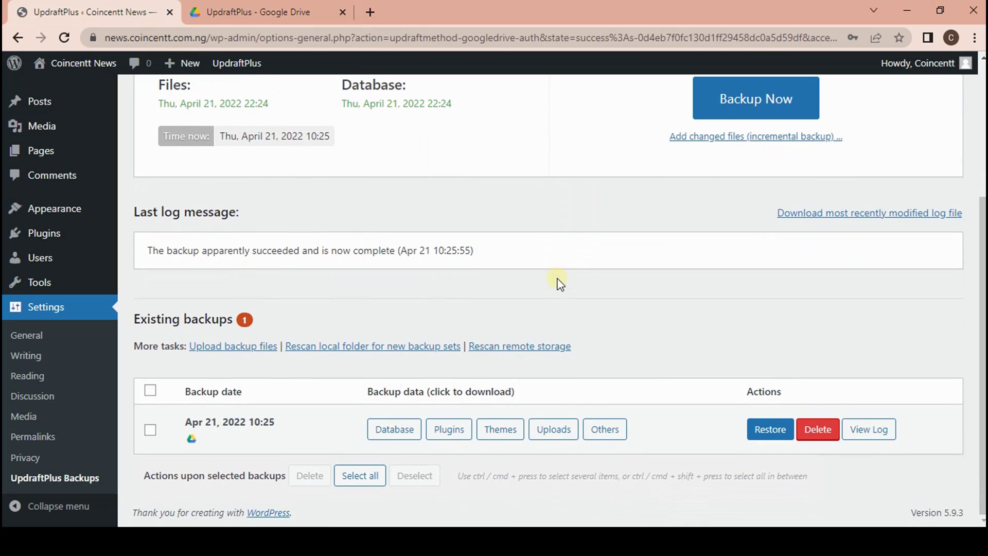
Step: Install the Classic Editor and Classic Widgets plugins from the featured plugins
mouse_move(52, 232)
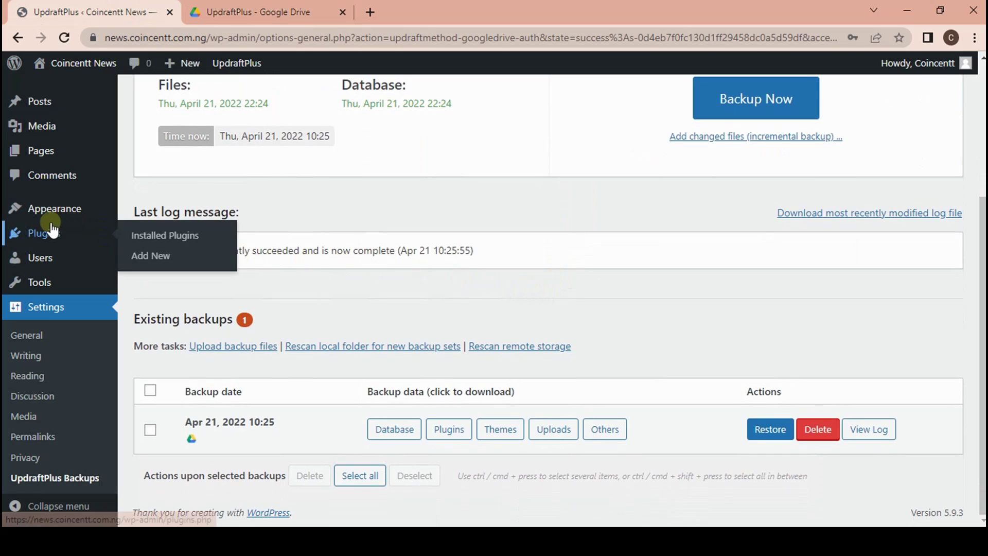
left_click(138, 255)
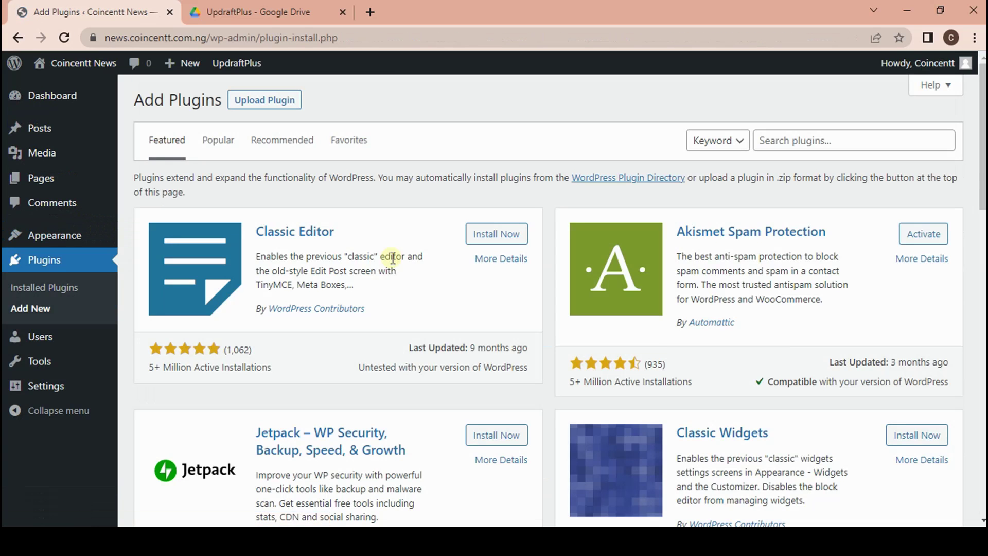
left_click(504, 229)
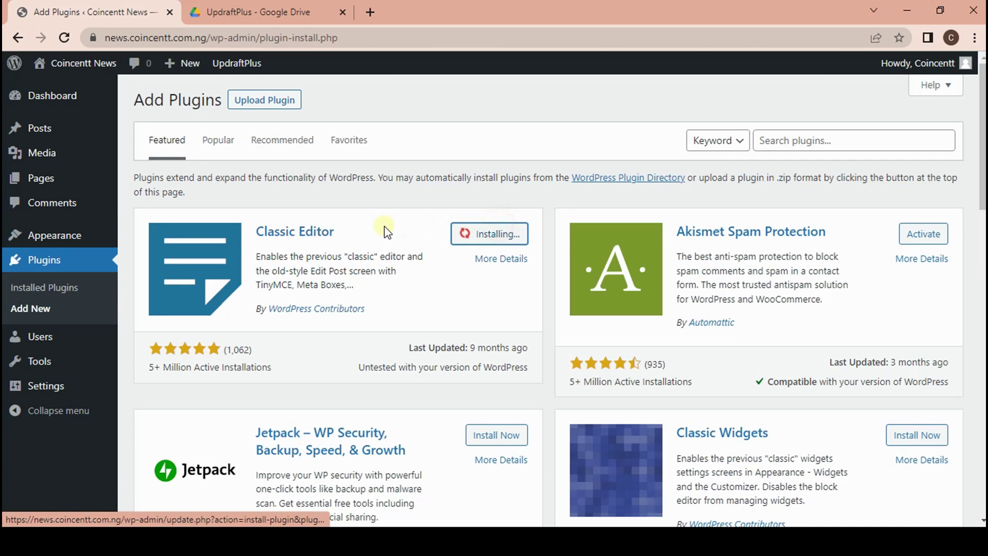
scroll(569, 237, "down", 3)
left_click(916, 288)
scroll(823, 289, "down", 8)
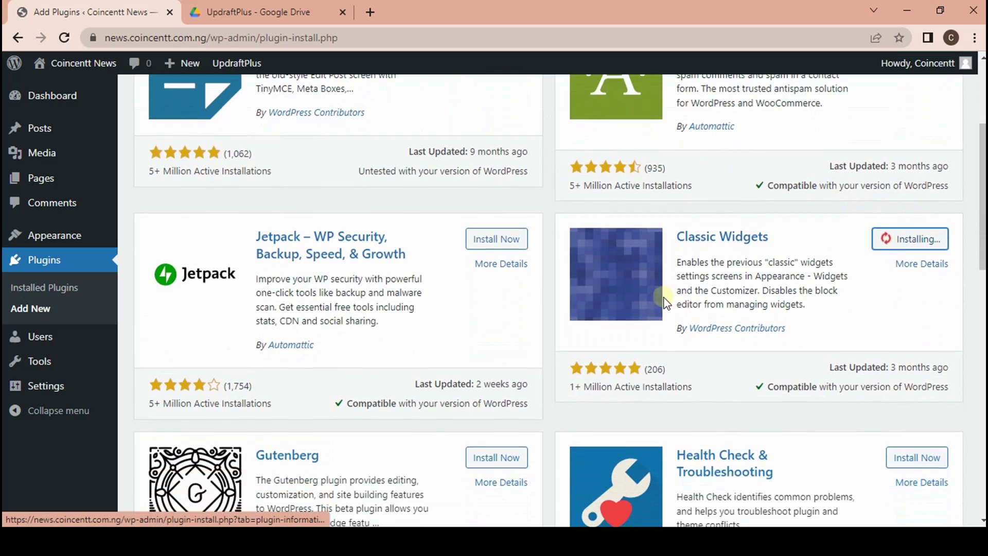
scroll(525, 238, "up", 2)
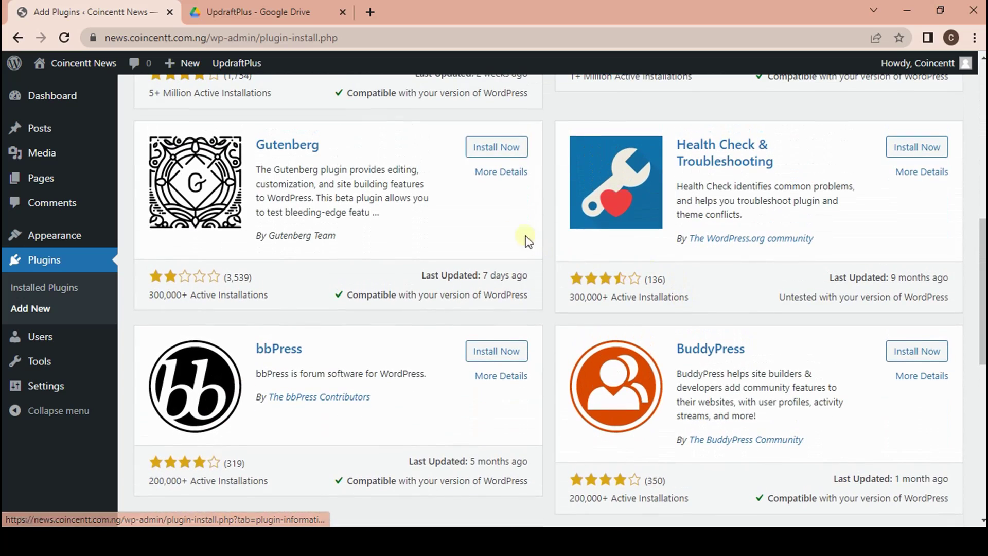
Step: Install the Gutenberg and Rollback Update Failure plugins from the featured plugins
left_click(497, 144)
scroll(823, 257, "down", 3)
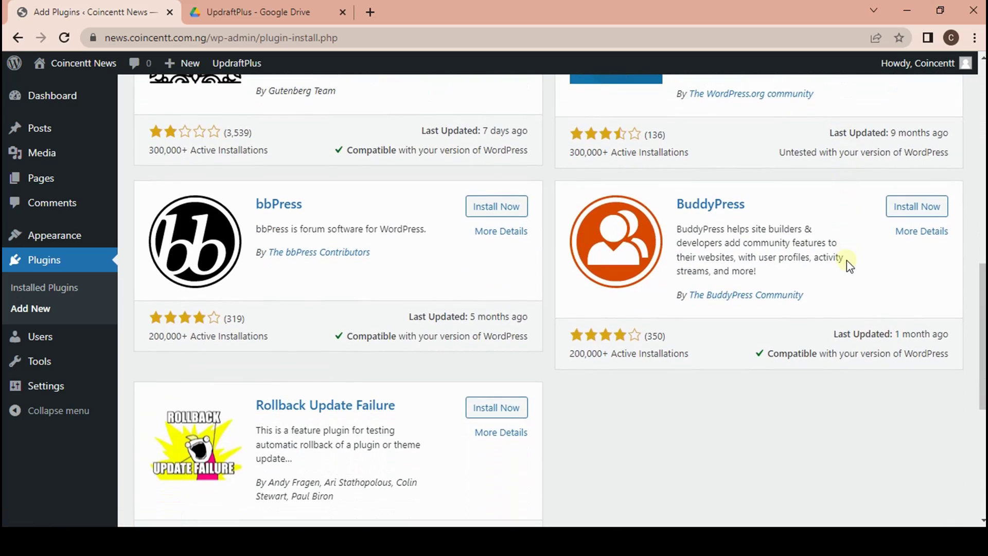
left_click(514, 408)
scroll(732, 407, "up", 8)
scroll(733, 408, "up", 4)
scroll(720, 412, "down", 15)
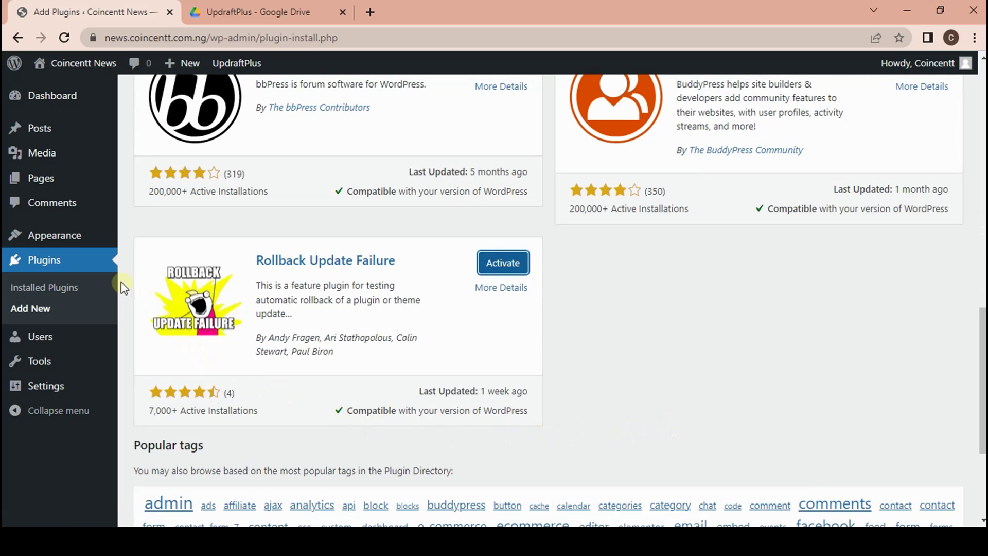
Step: Install the Astra theme from the popular themes and activate it on the site
mouse_move(60, 233)
left_click(138, 238)
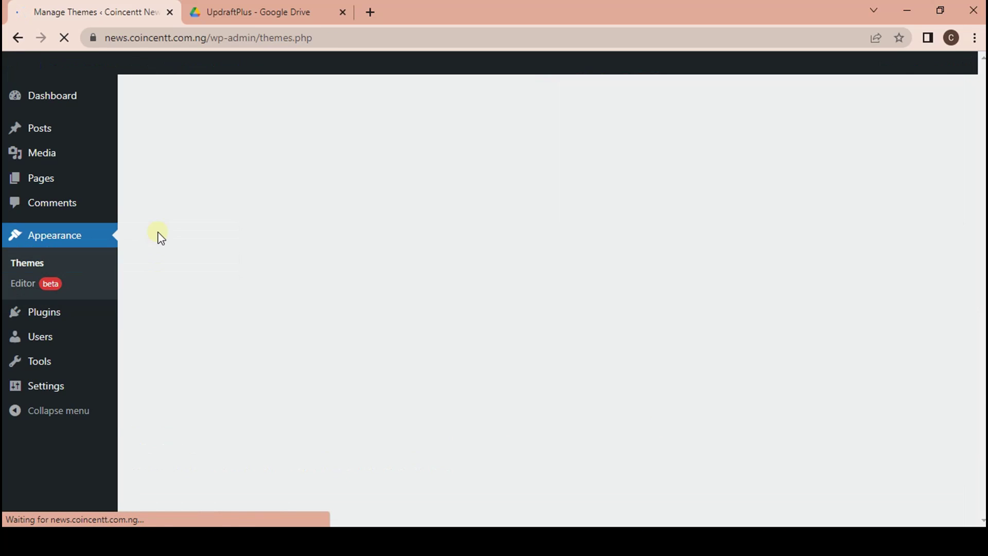
scroll(355, 261, "down", 3)
scroll(355, 260, "up", 4)
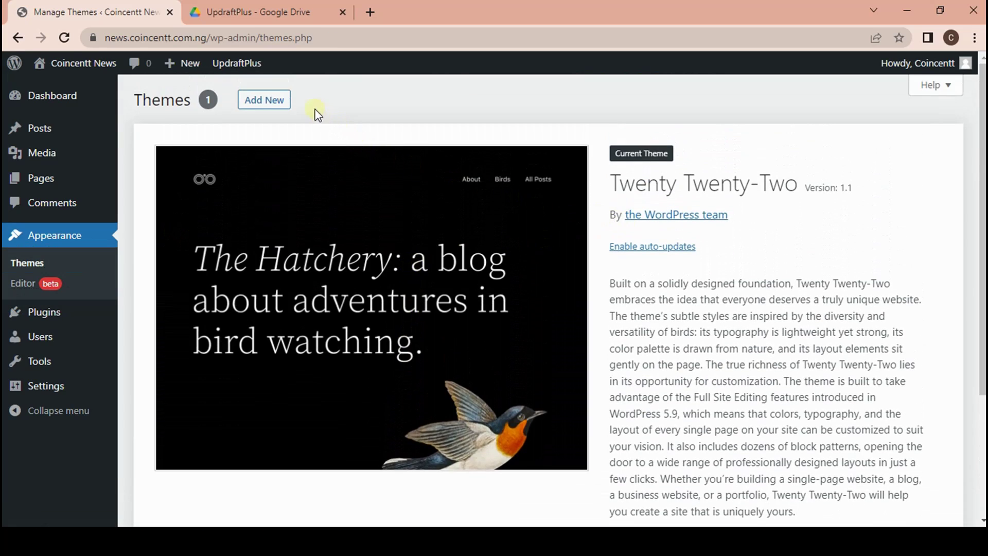
left_click(269, 104)
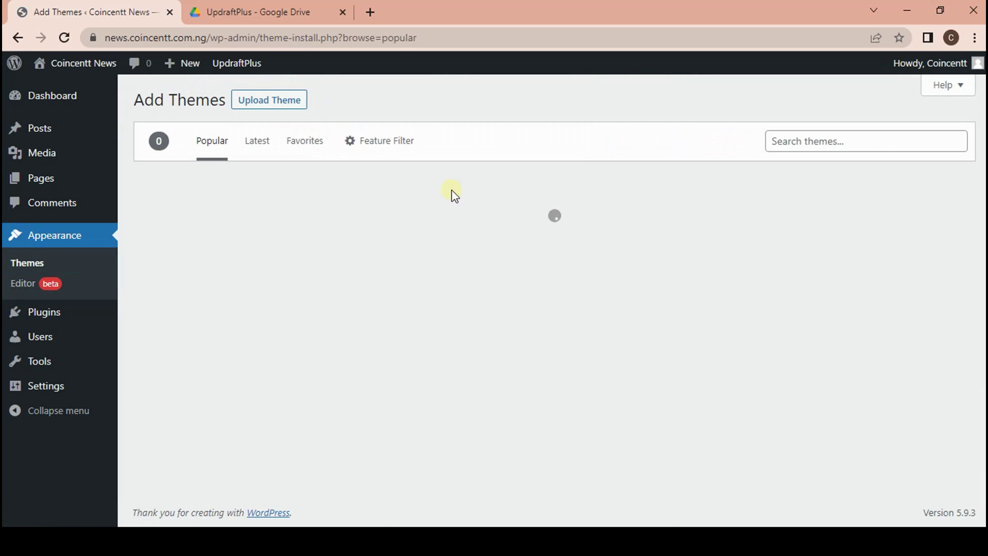
left_click(858, 366)
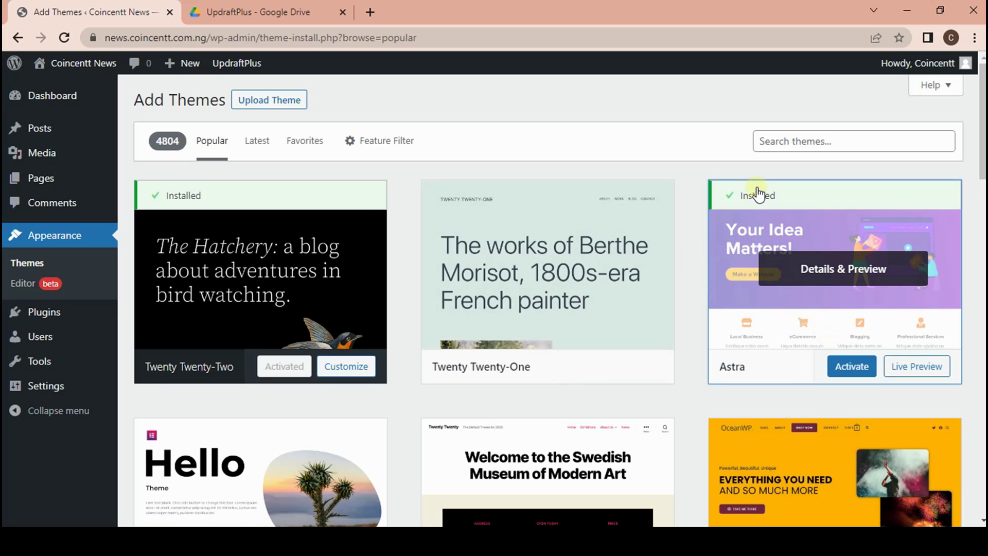
left_click(852, 368)
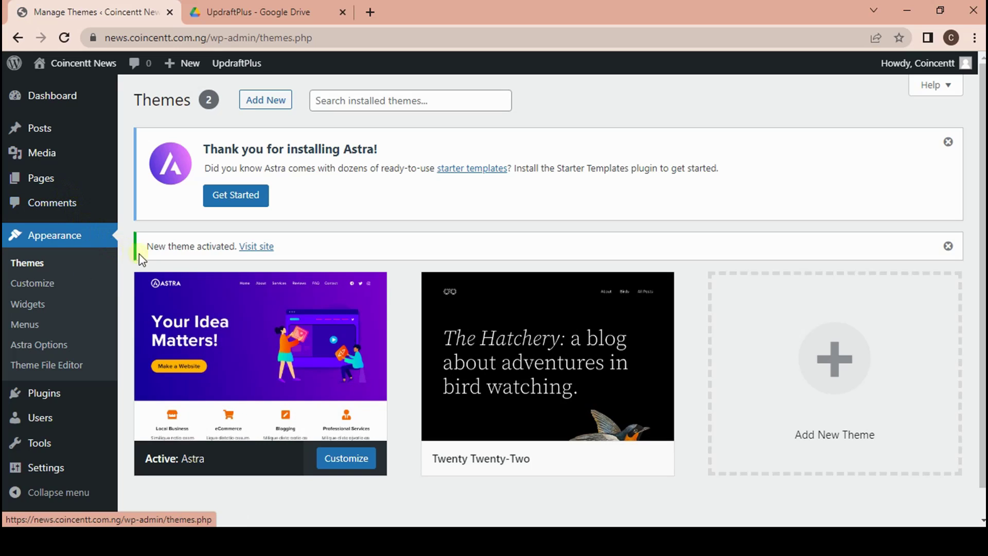
Step: Go to the UpdraftPlus backups page and start restoring the existing backup of Apr 21, 2022 10:25
mouse_move(160, 282)
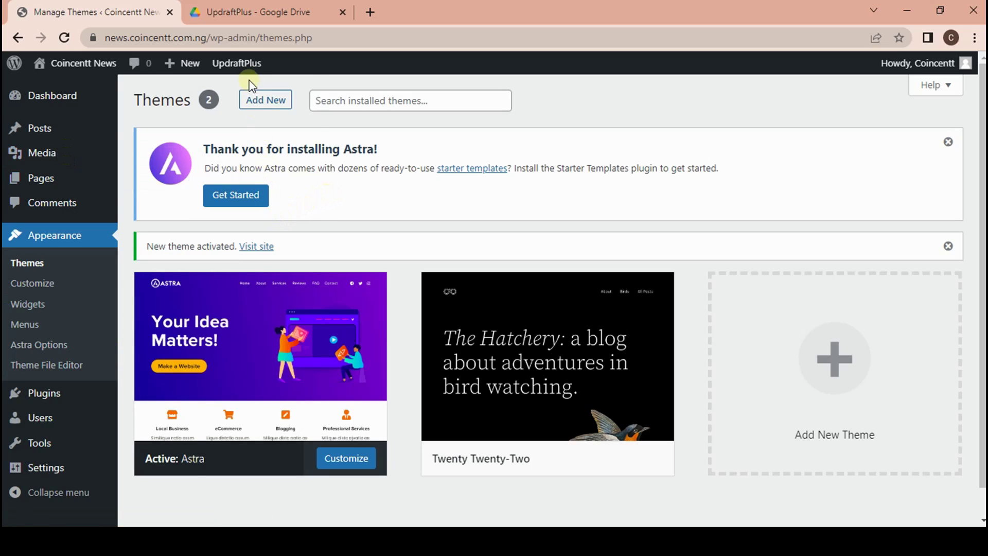
mouse_move(242, 66)
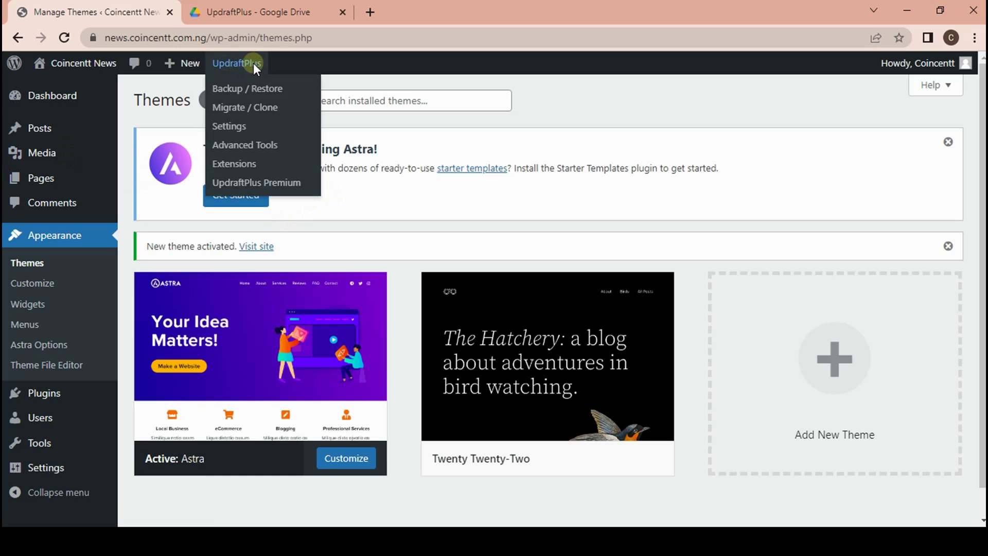
mouse_move(45, 465)
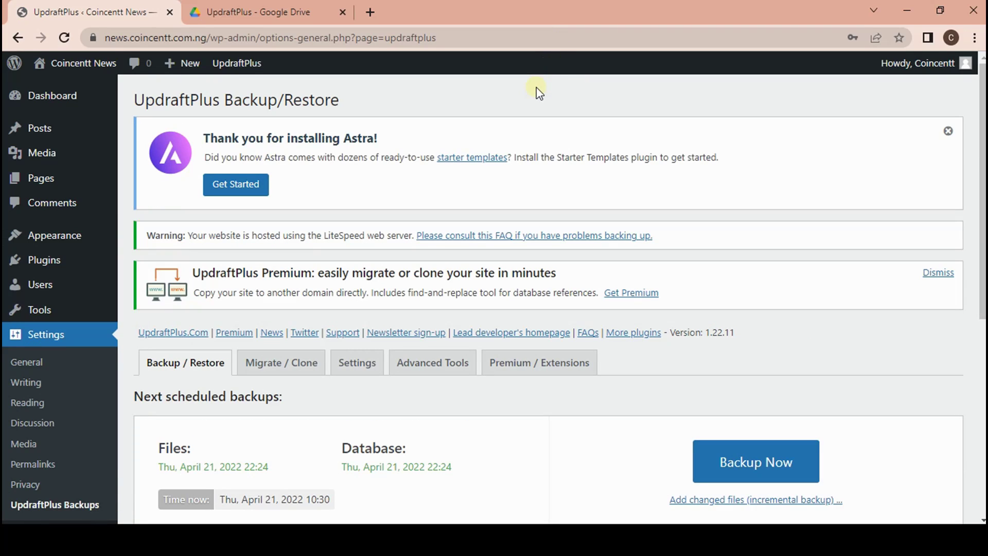
scroll(507, 168, "down", 7)
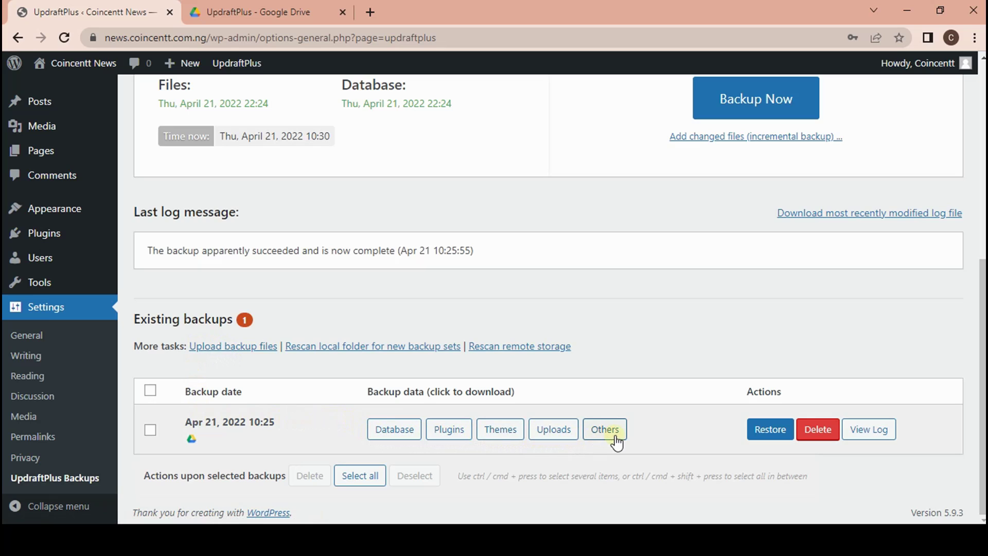
left_click(760, 433)
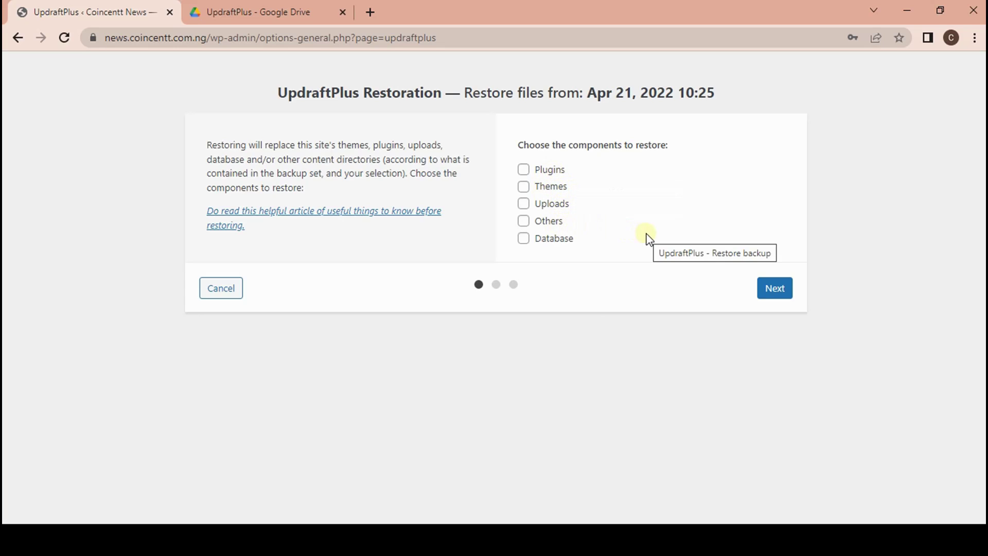
Step: Choose Plugins and Themes as the components to restore and run the restoration
left_click(522, 171)
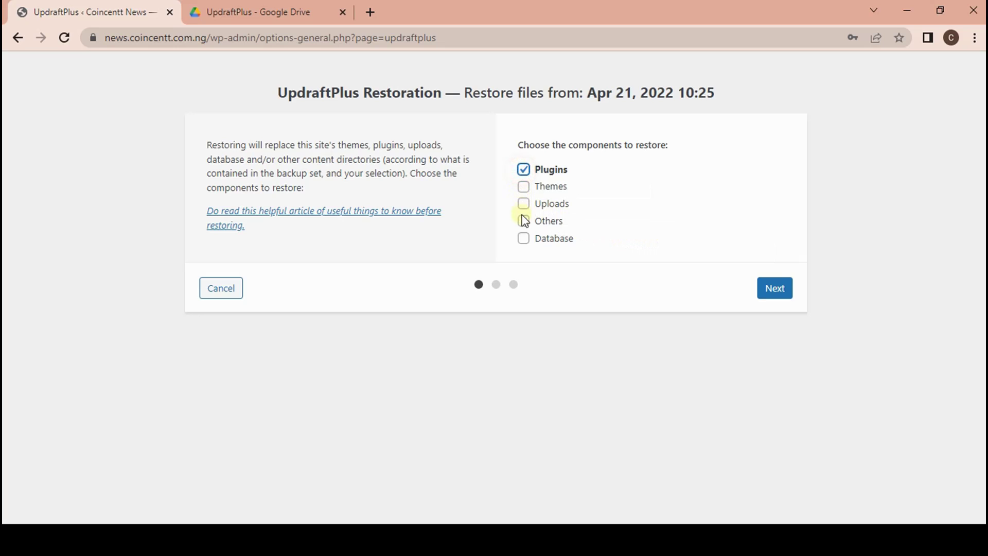
left_click(524, 188)
left_click(769, 299)
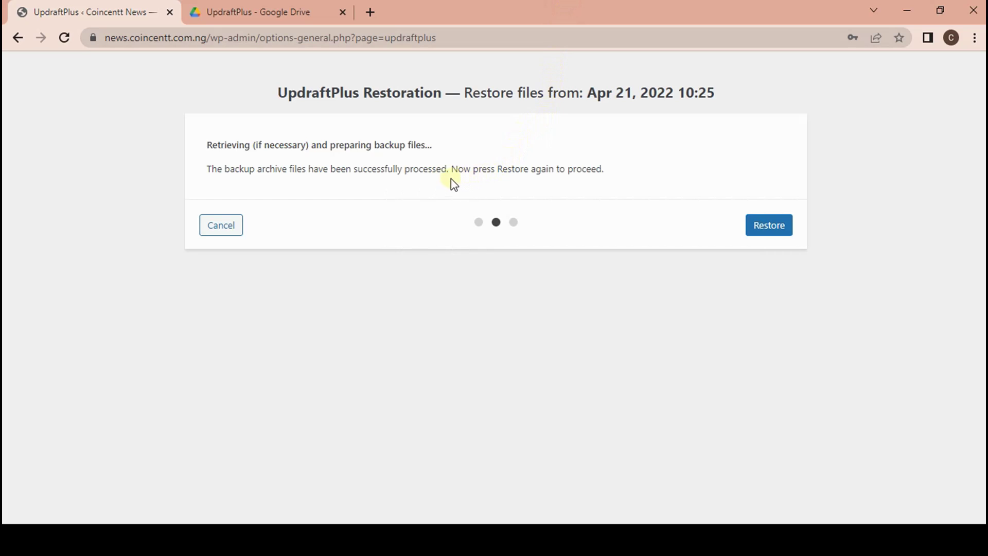
left_click_drag(412, 170, 431, 170)
left_click(635, 175)
left_click(785, 230)
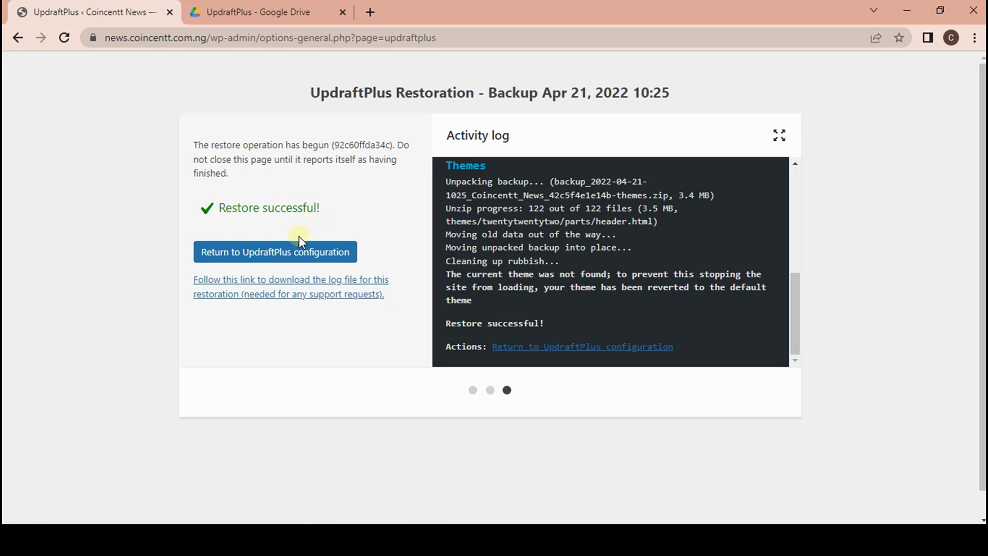
Step: Return to the UpdraftPlus configuration, then check the site's themes and installed plugins after the restore
left_click(252, 260)
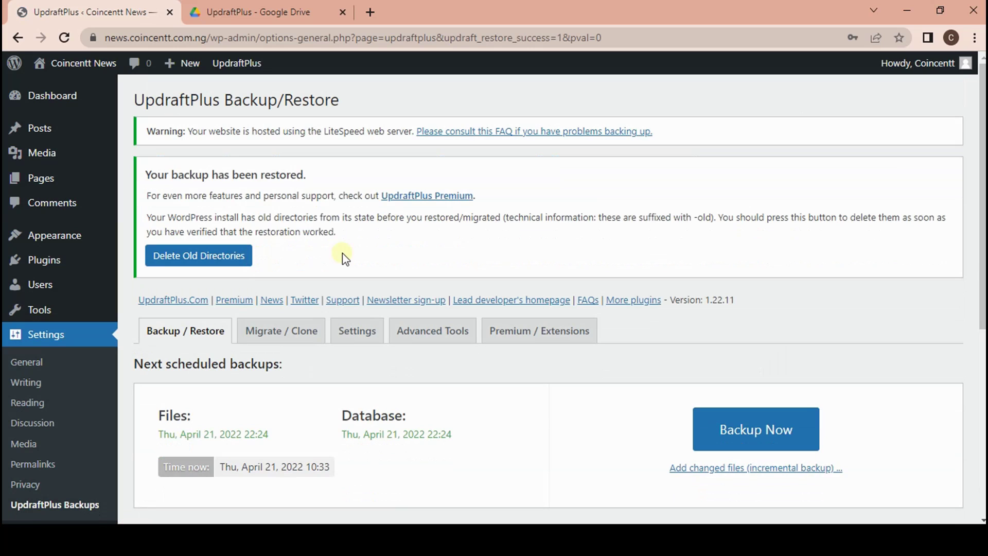
left_click(111, 246)
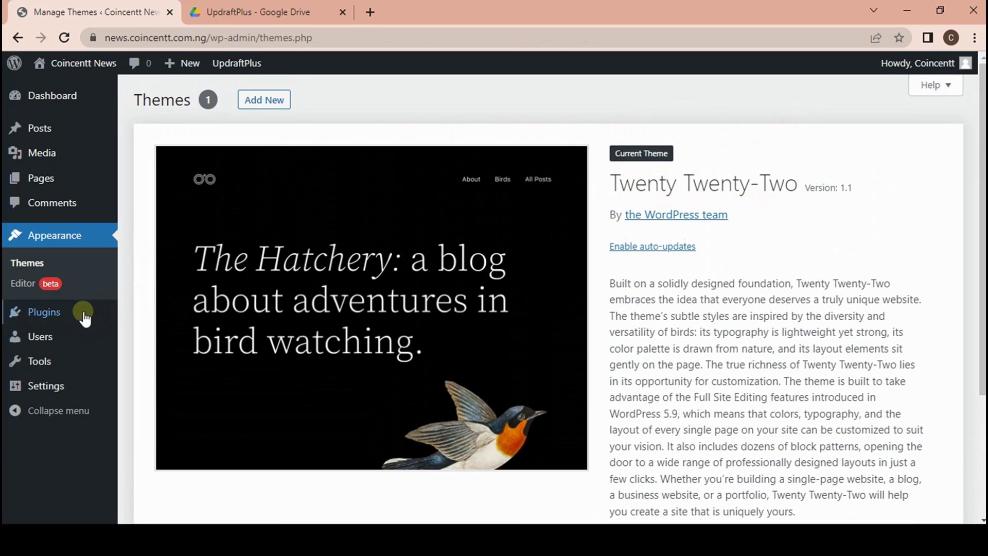
left_click(79, 315)
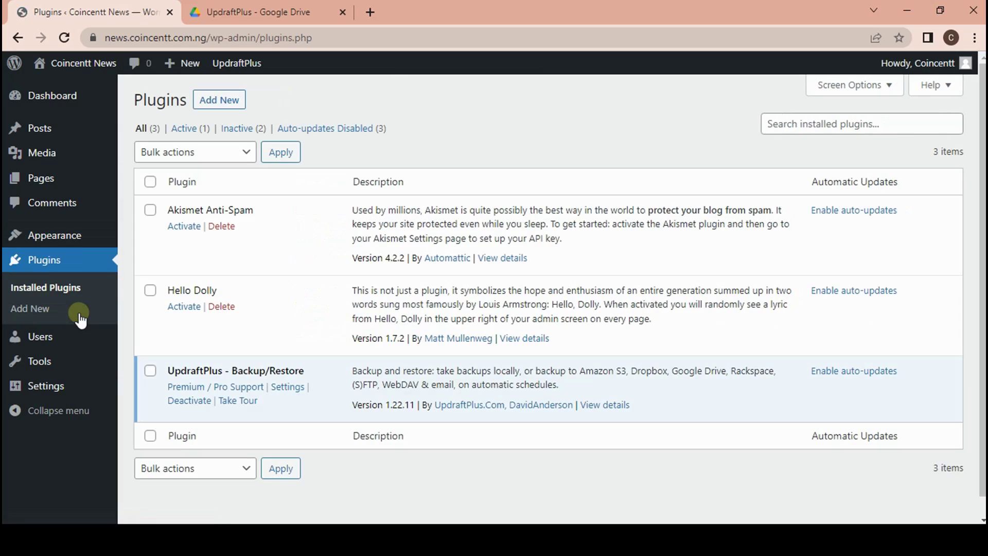